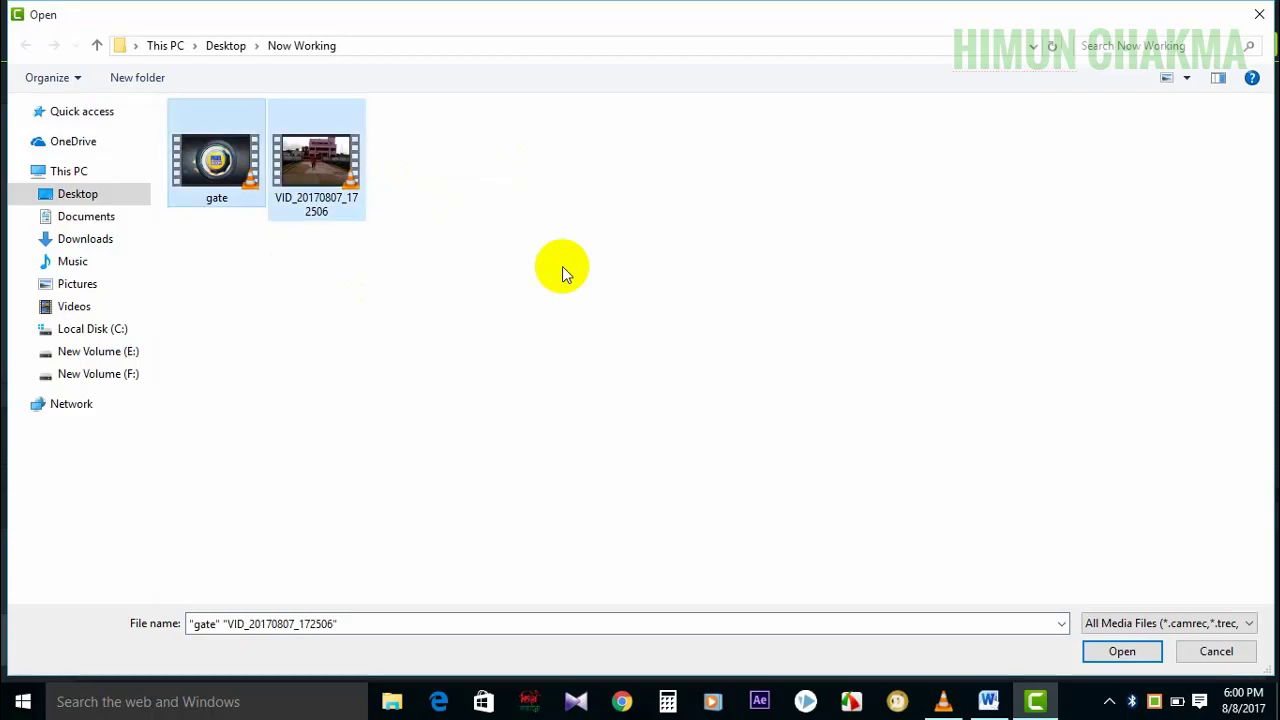
key("Return")
left_click(562, 266)
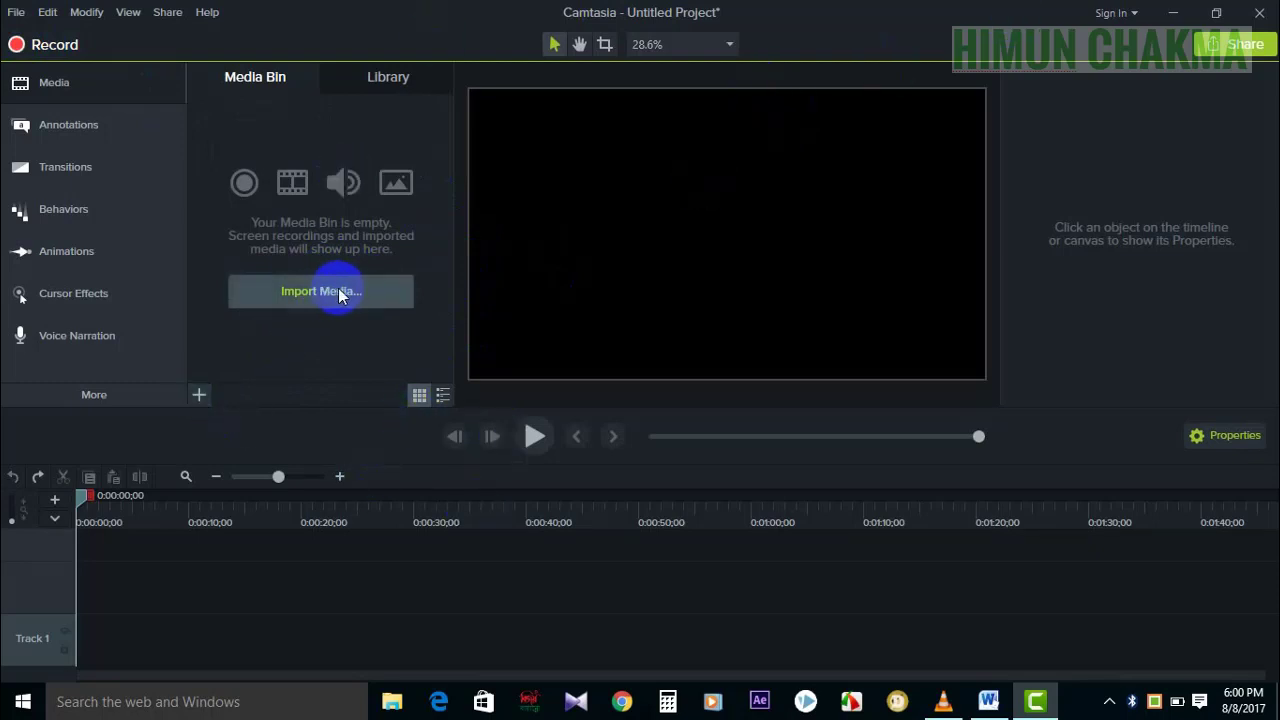
left_click(197, 393)
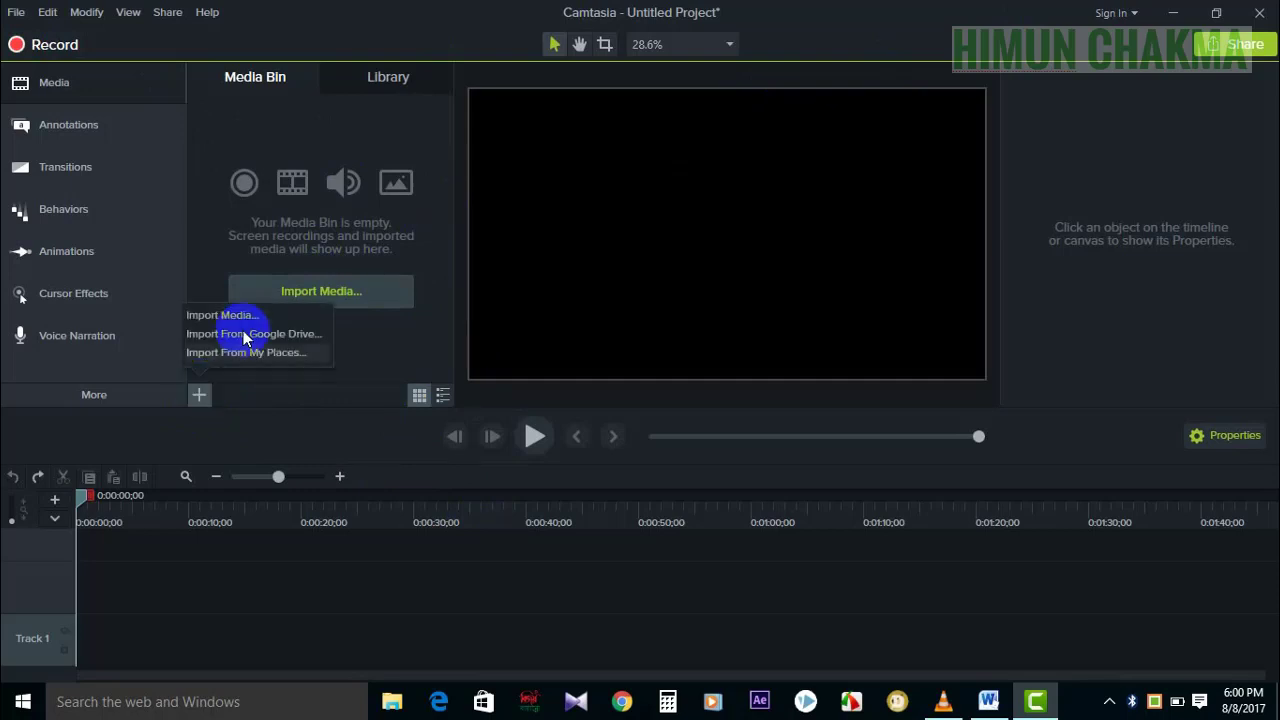
left_click(370, 358)
- Import the gate video from the Now Working folder into the media bin
left_click(328, 293)
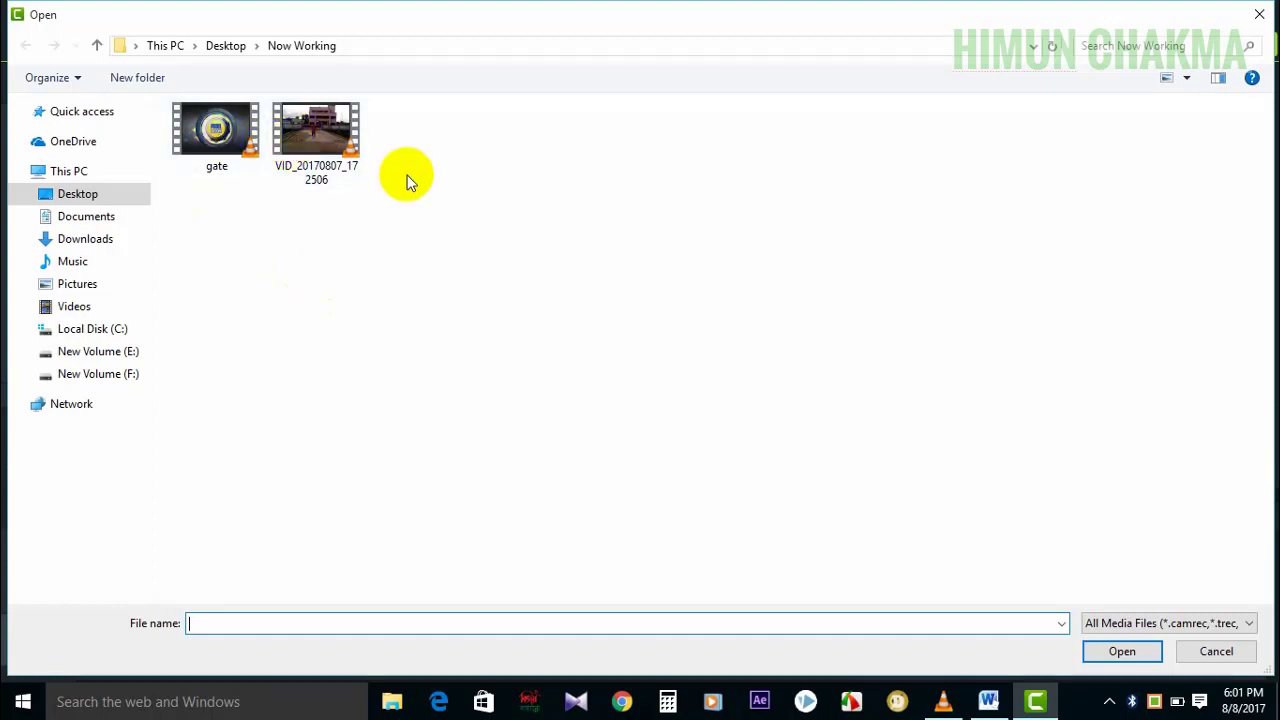
left_click(178, 140)
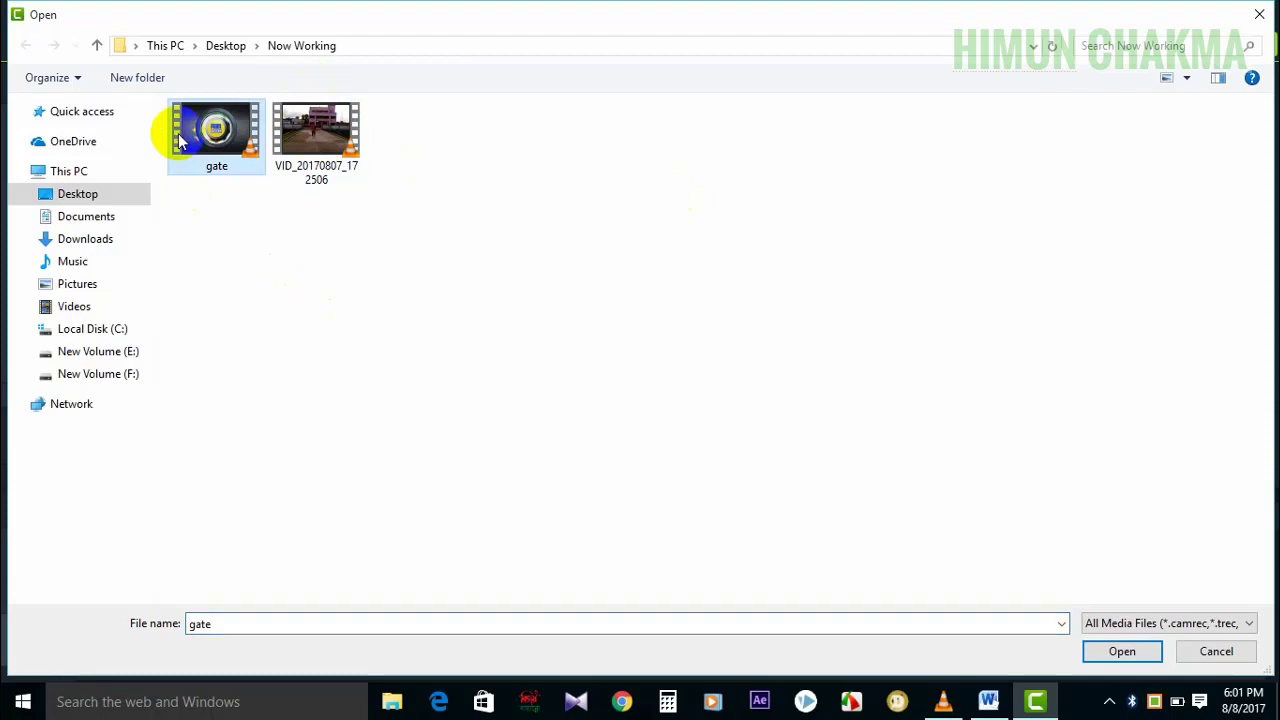
left_click(296, 130)
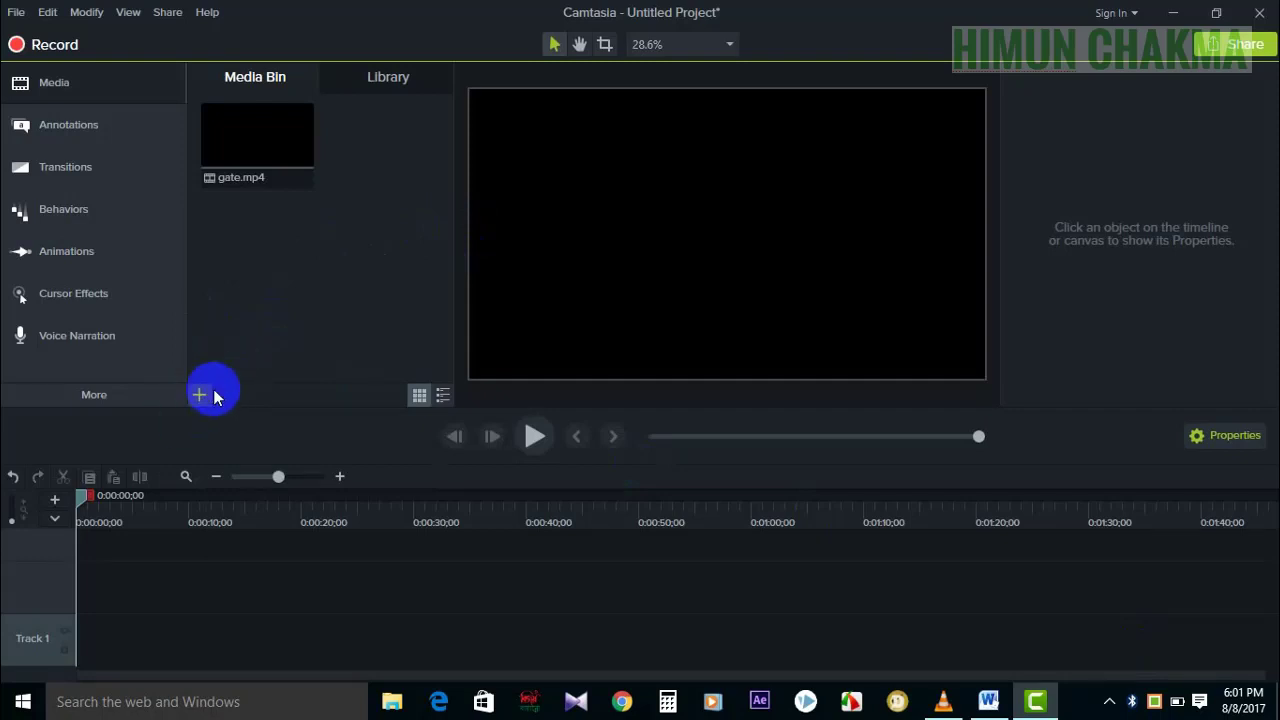
- Import the VID_20170807_172506 video from the Now Working folder into the media bin
left_click(200, 396)
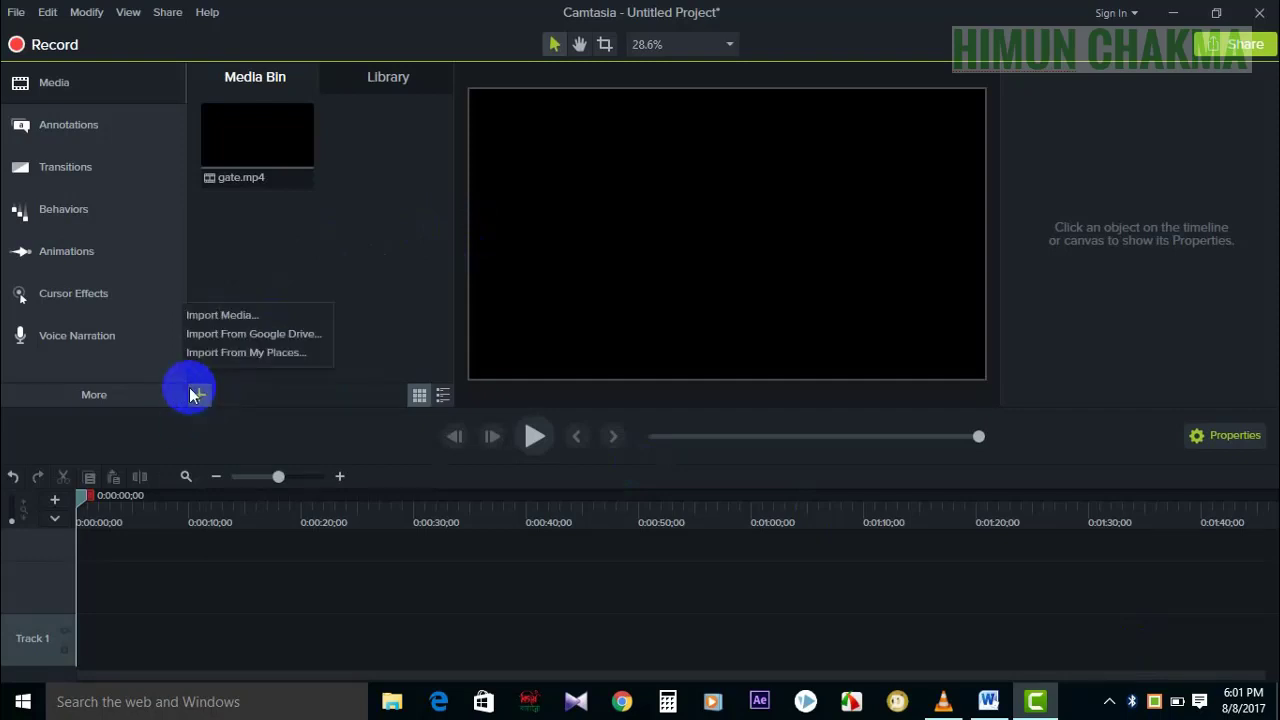
left_click(247, 320)
left_click(308, 162)
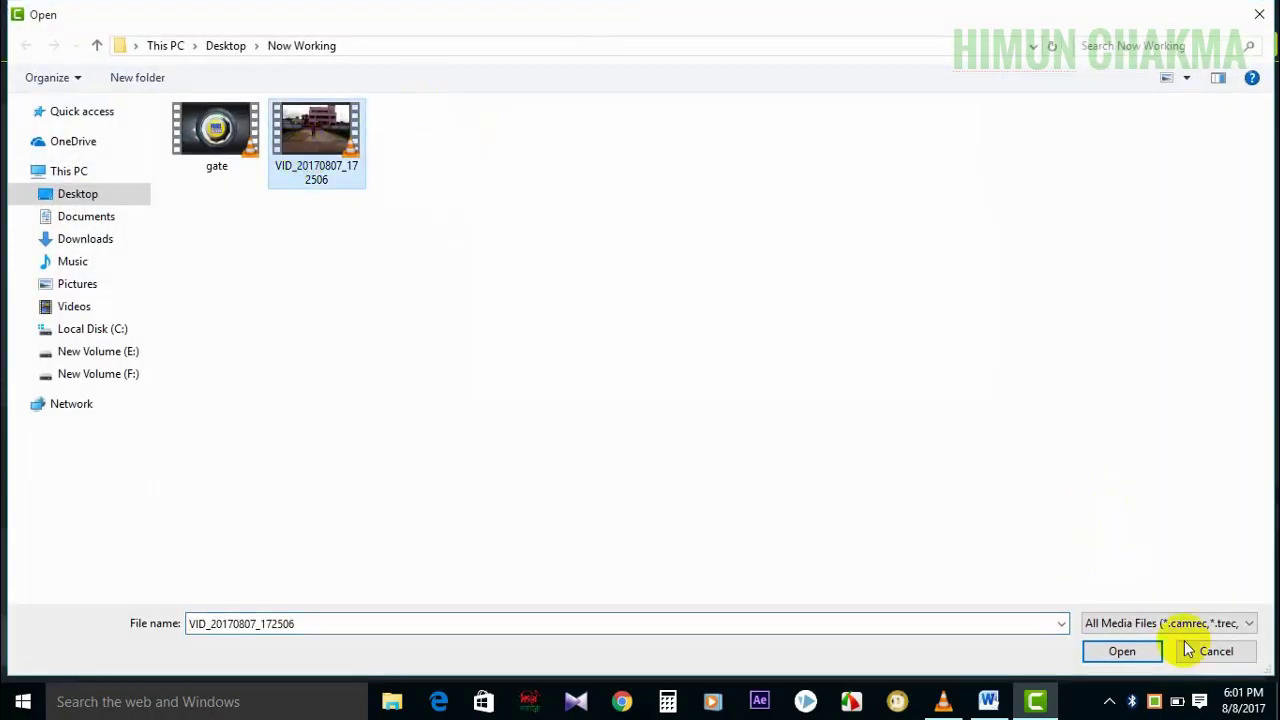
left_click(1125, 648)
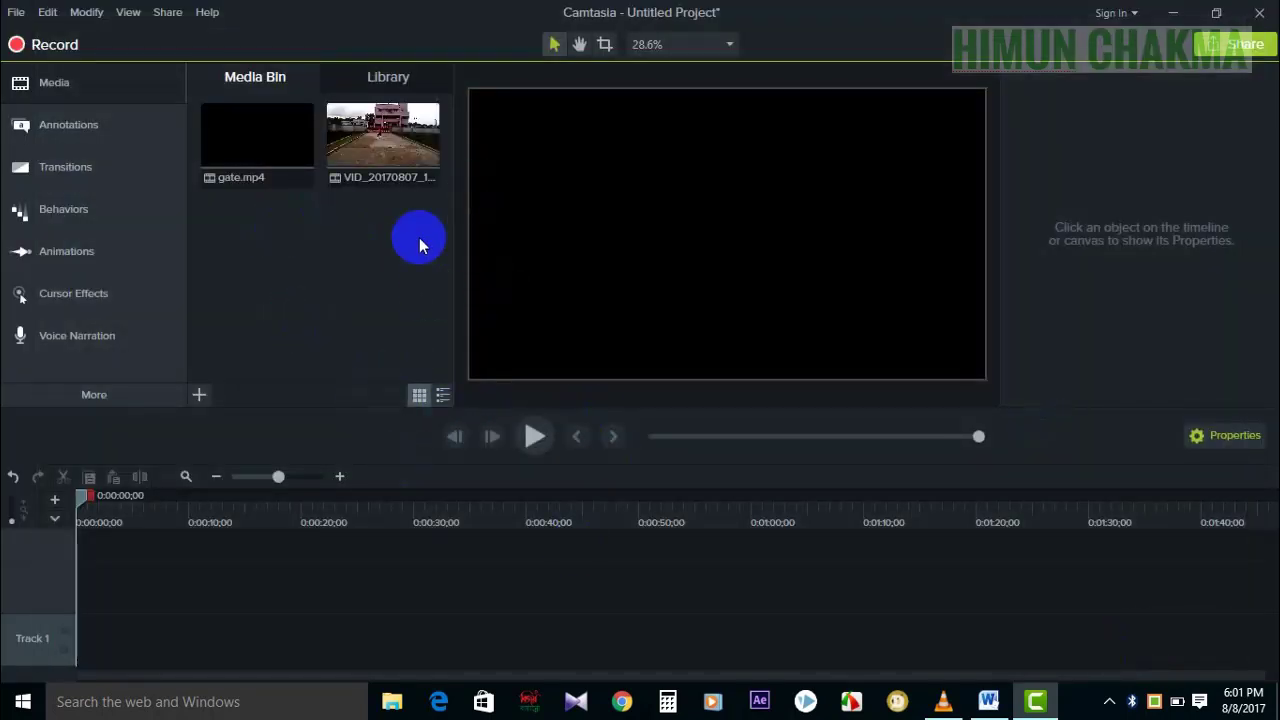
- Place the VID_20170807_172506 clip at the start of Track 1, preview its opening seconds and return the playhead to the start
left_click(393, 150)
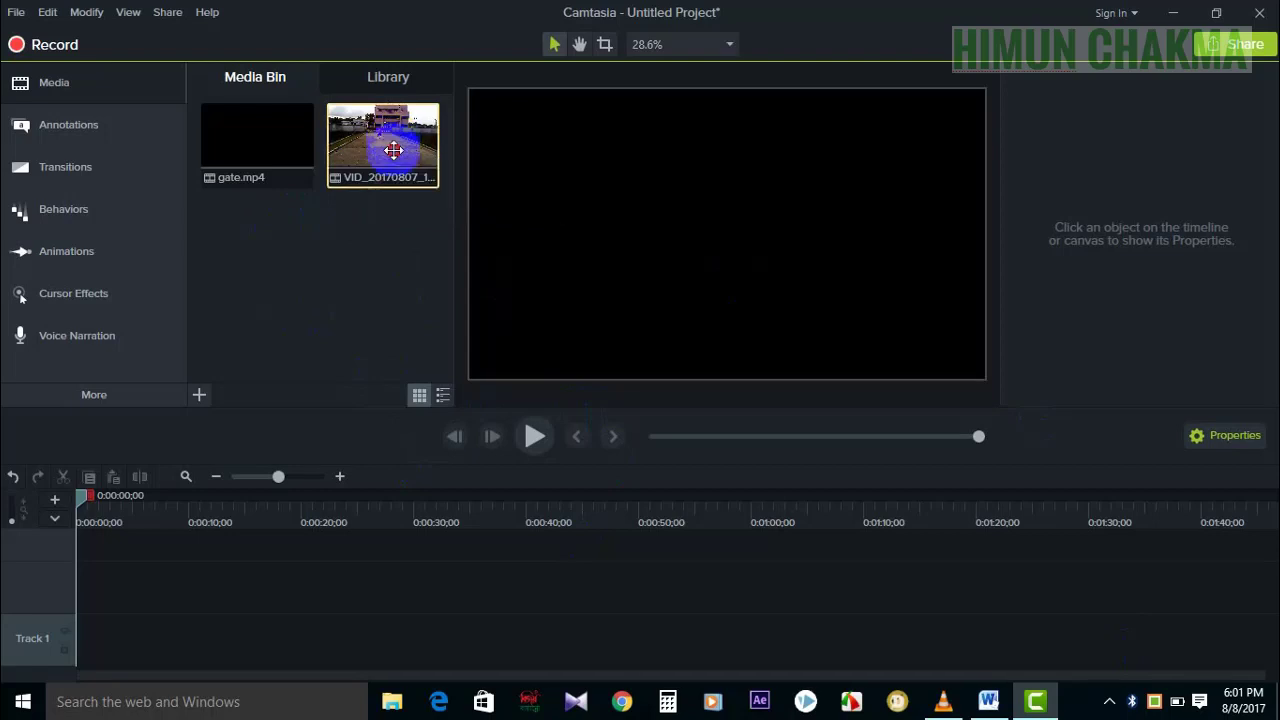
left_click_drag(393, 150, 69, 643)
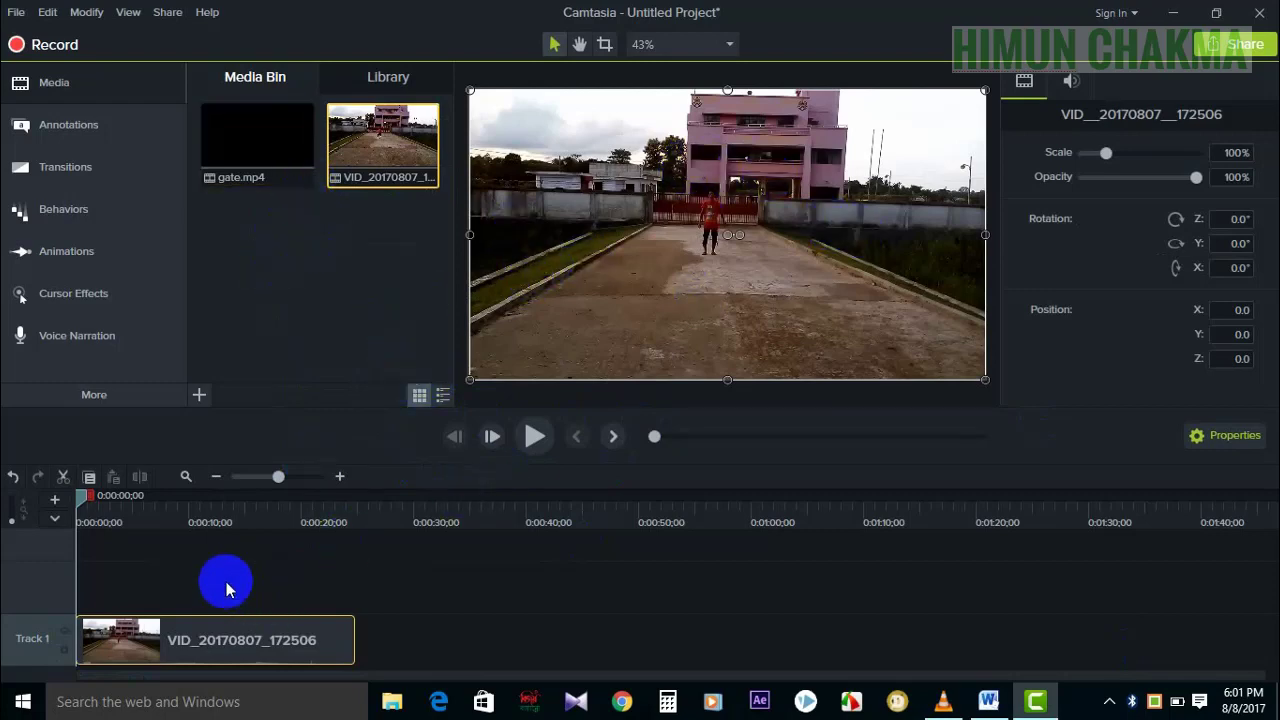
left_click(534, 436)
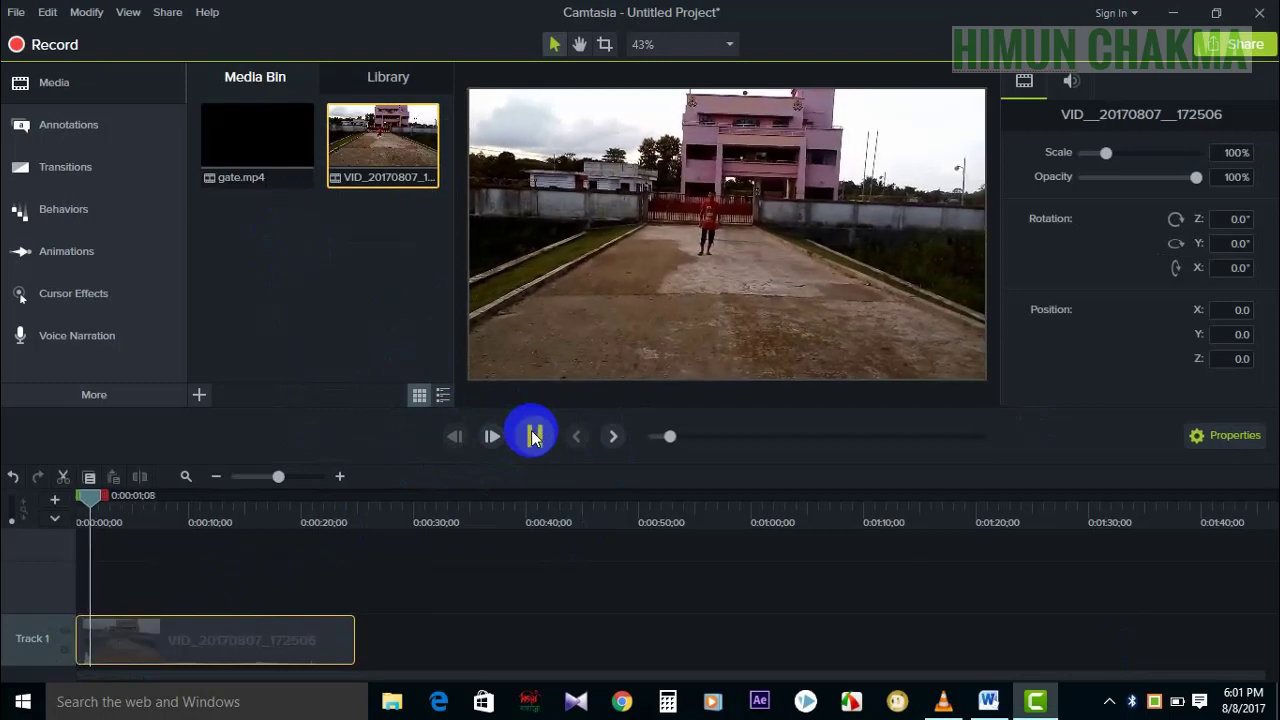
left_click(534, 436)
left_click(128, 507)
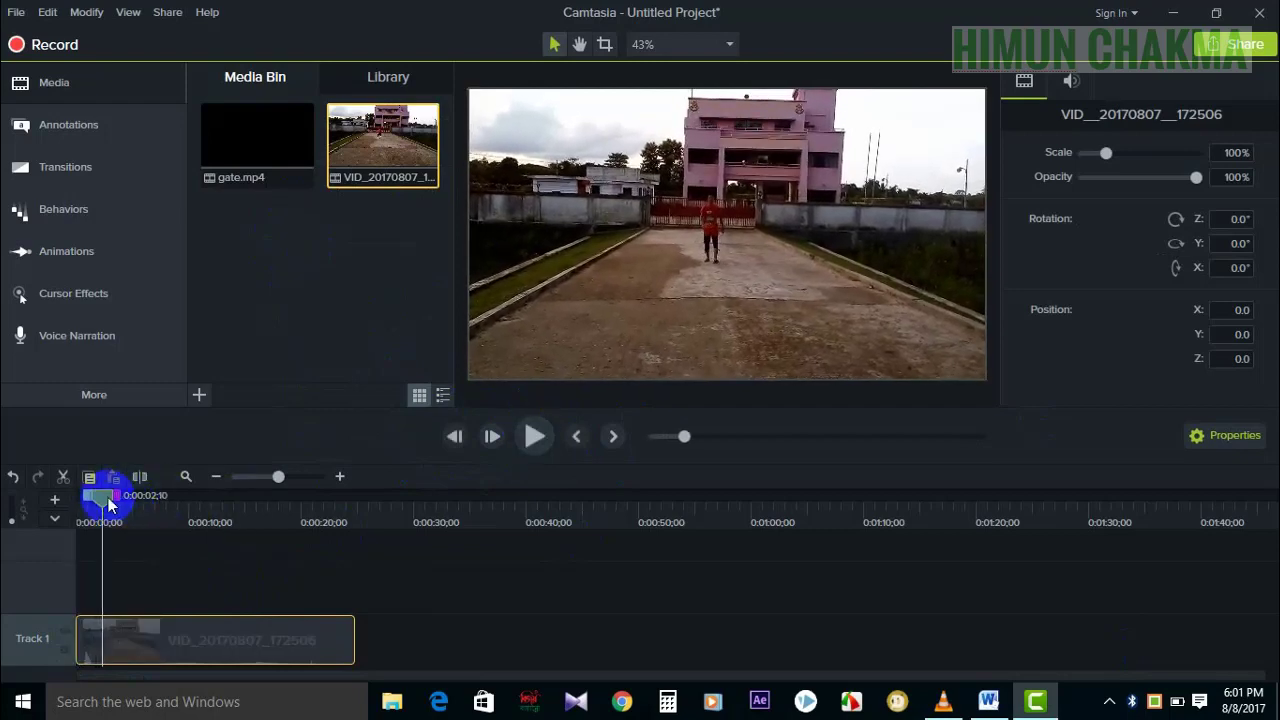
left_click_drag(108, 505, 57, 503)
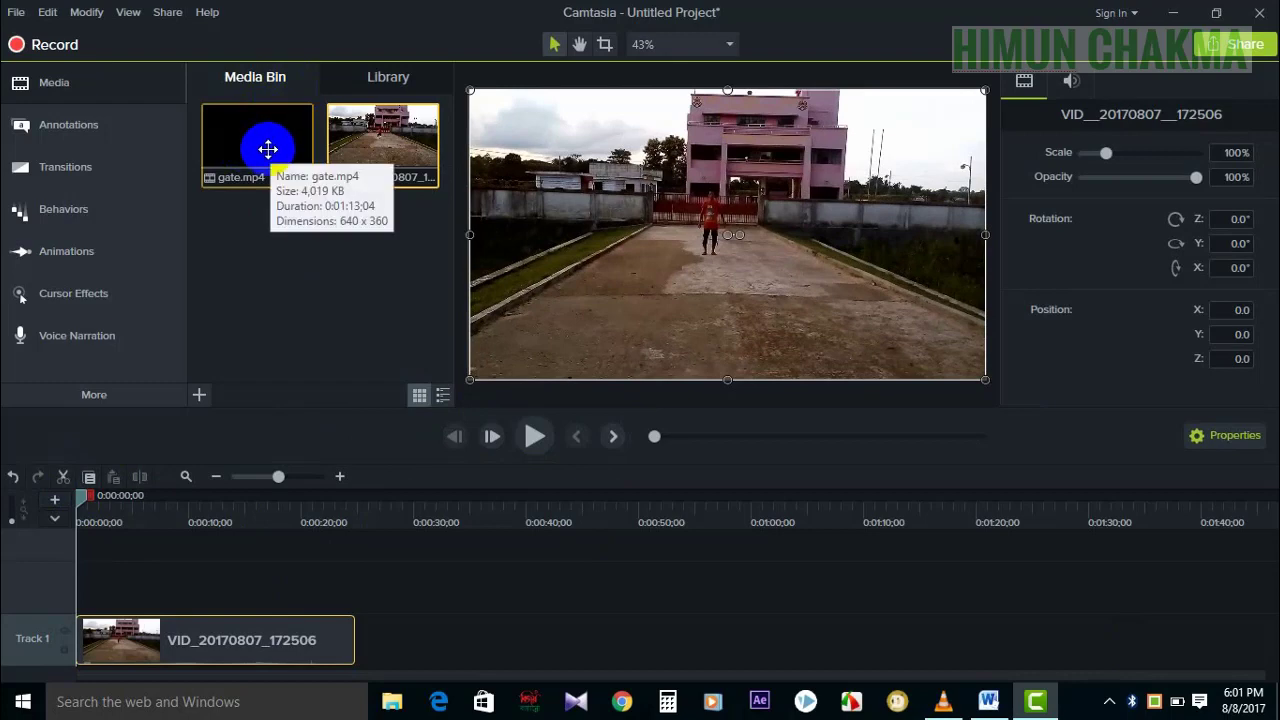
- Place gate.mp4 at the start of Track 2 and enlarge it to 200% so it fills the whole canvas
left_click_drag(268, 149, 67, 603)
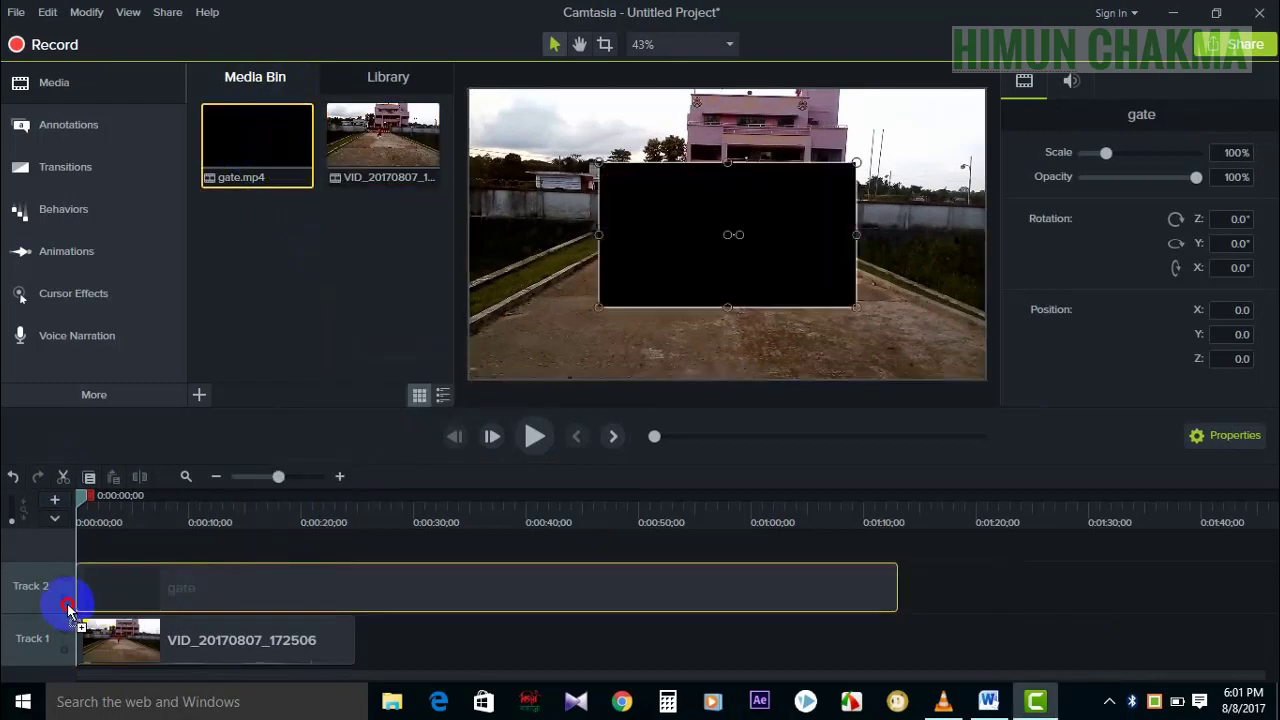
left_click_drag(71, 514, 329, 514)
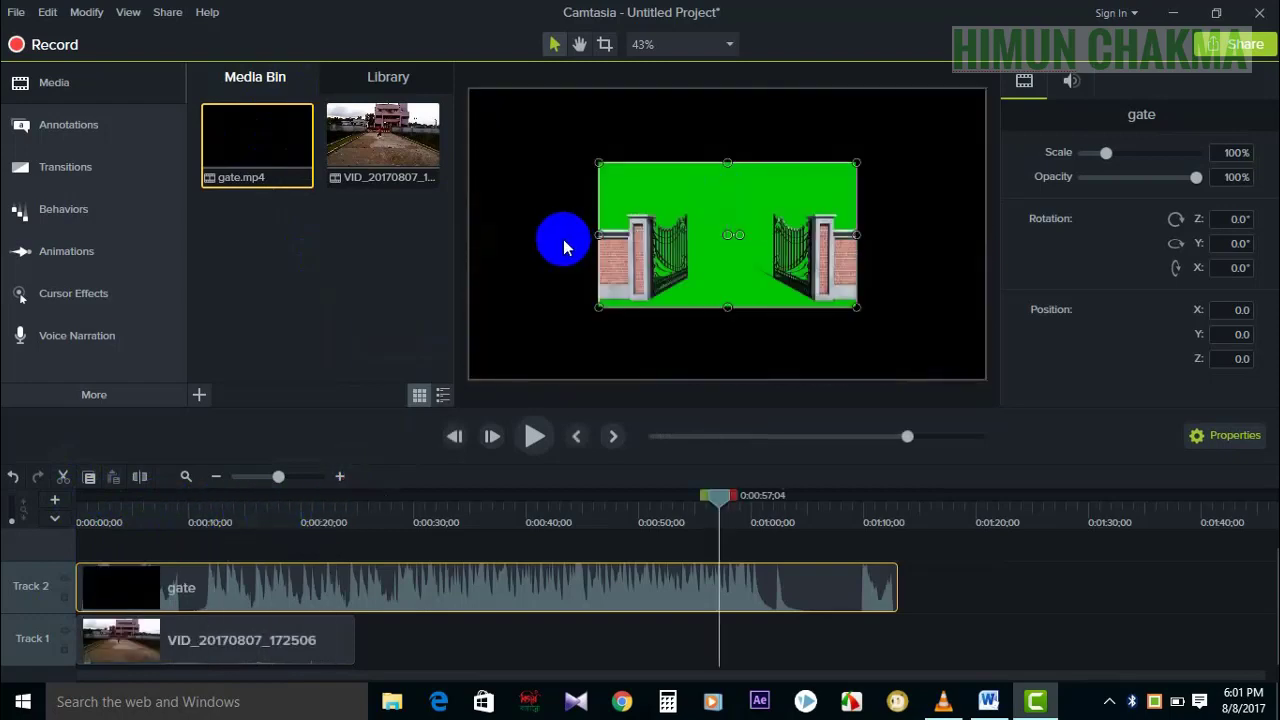
left_click_drag(599, 231, 472, 238)
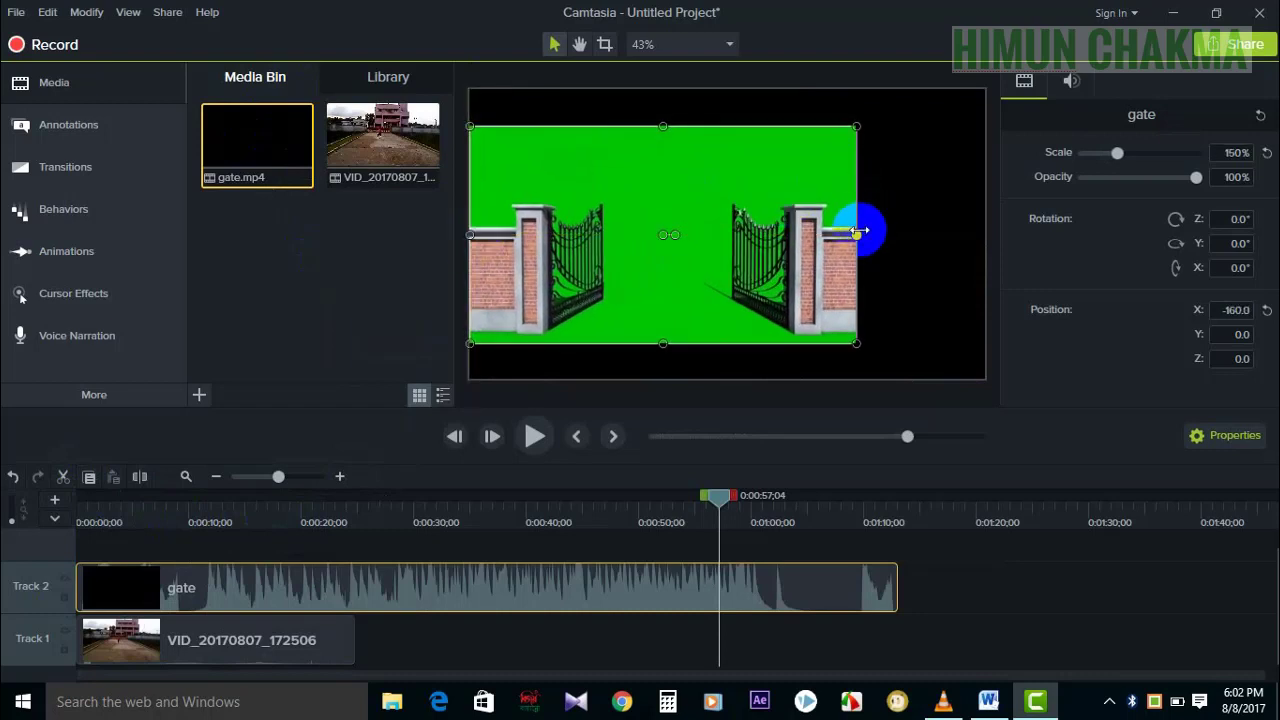
left_click_drag(857, 233, 982, 236)
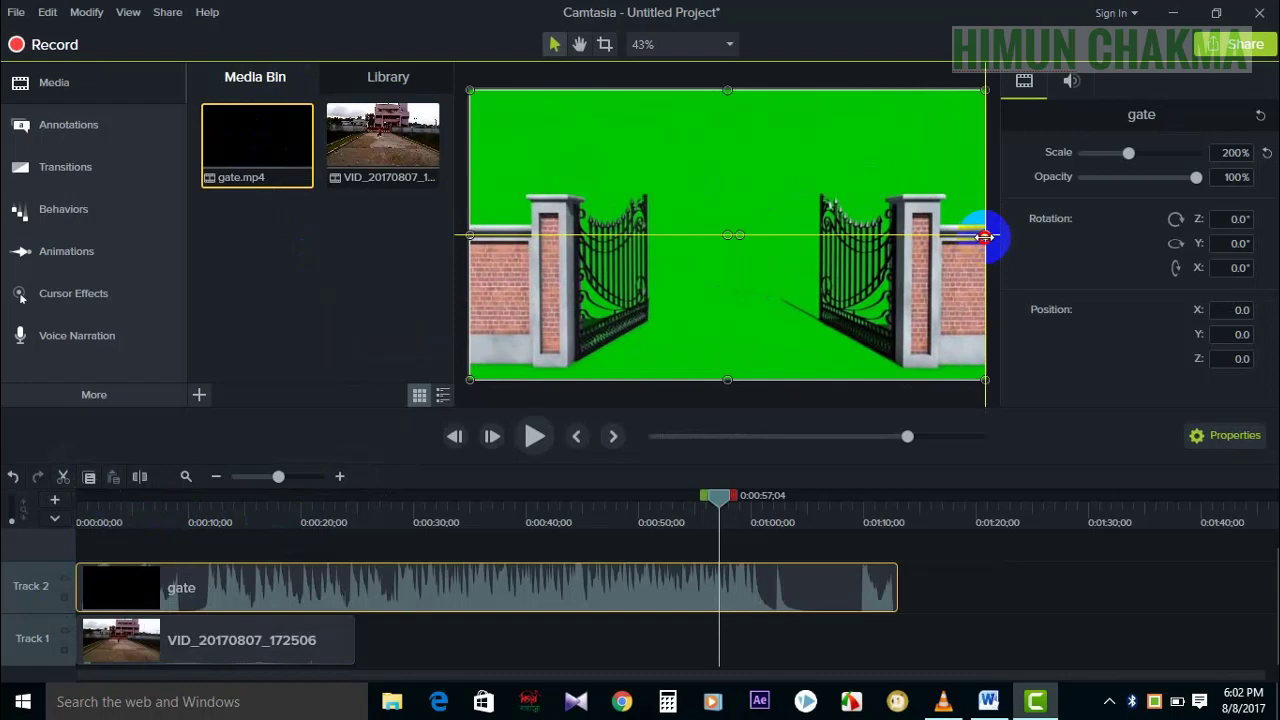
left_click_drag(985, 236, 985, 236)
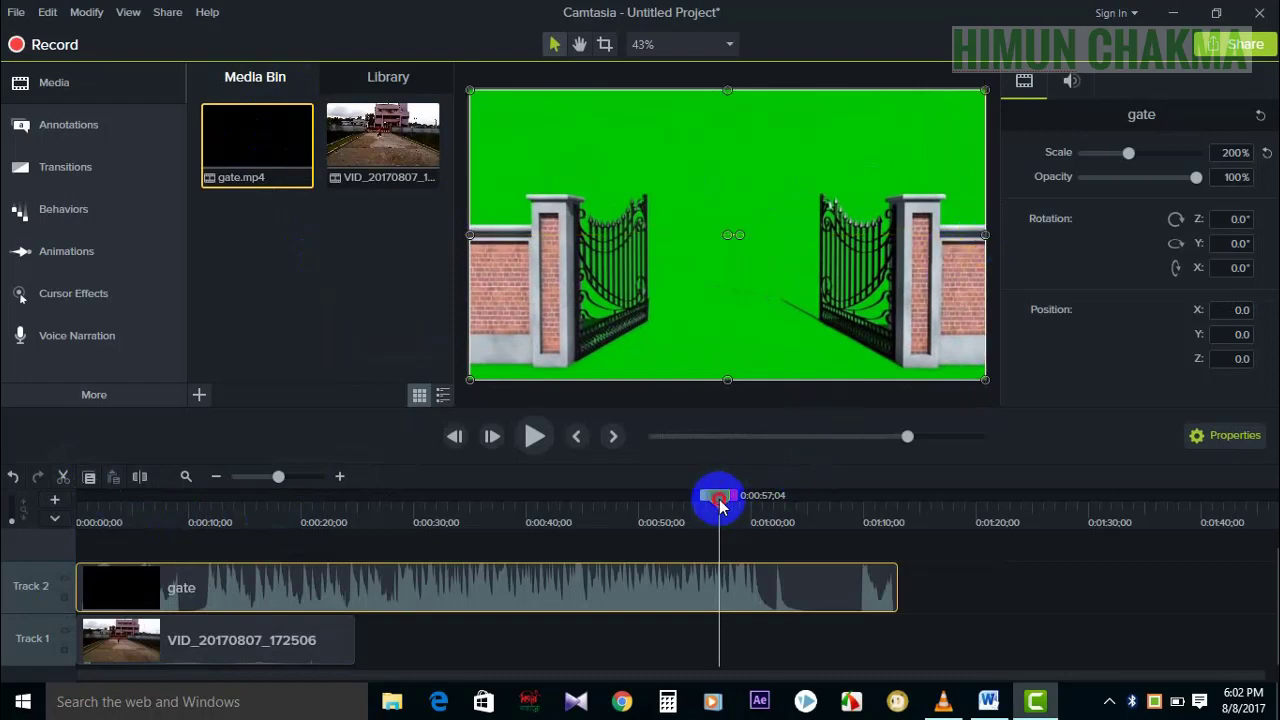
- Split the gate clip on Track 2 at 0:00:51;16, while the gate is still closed
left_click_drag(720, 505, 670, 507)
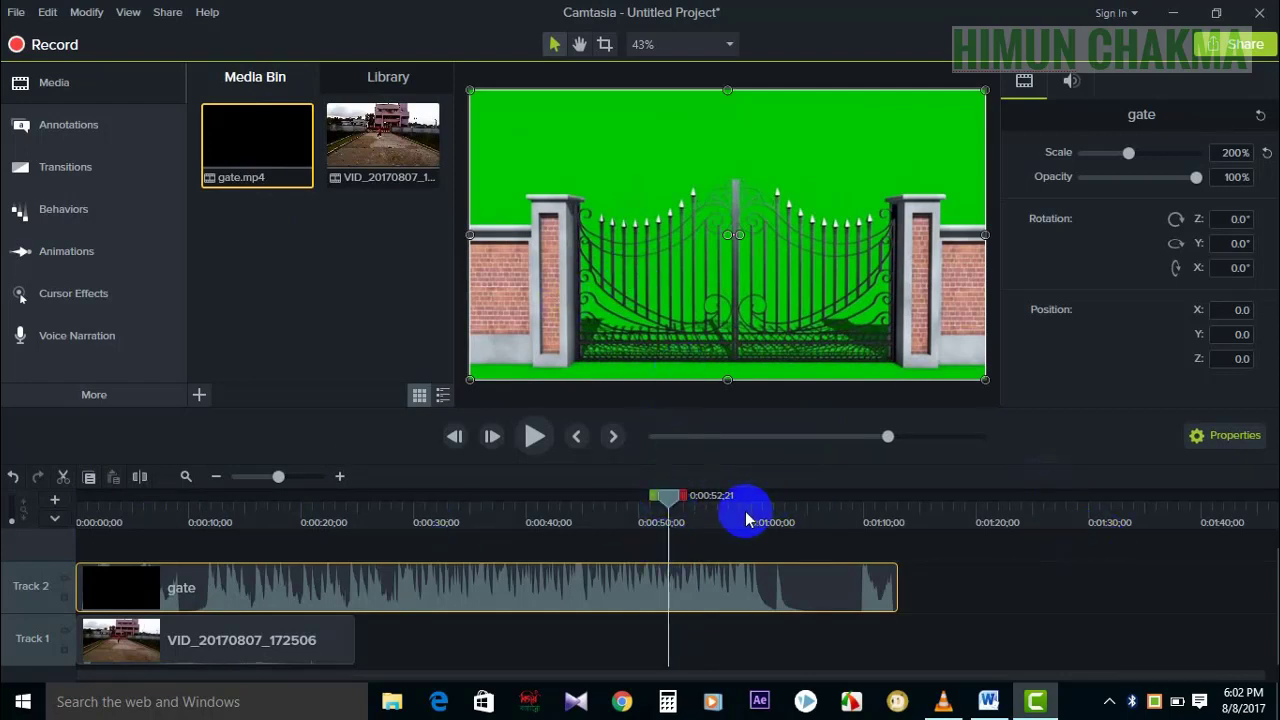
mouse_move(668, 505)
left_mouse_down()
mouse_move(634, 505)
mouse_move(654, 505)
left_mouse_up()
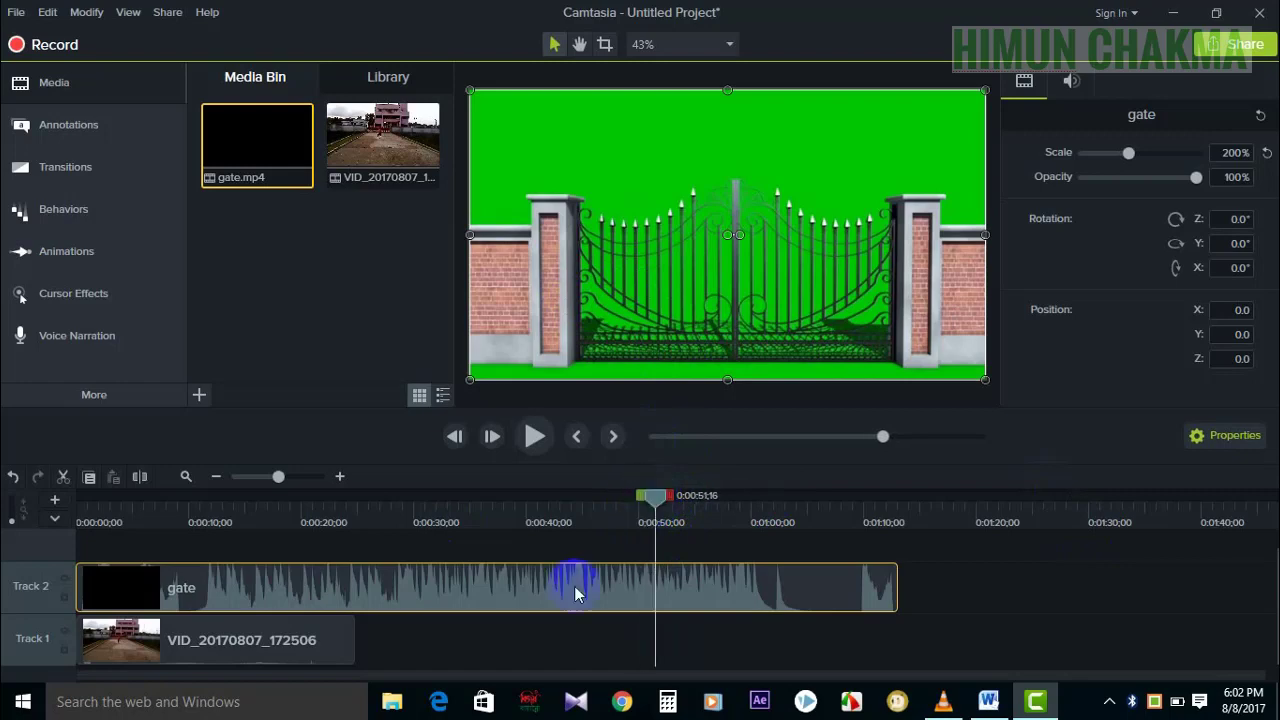
left_click(443, 628)
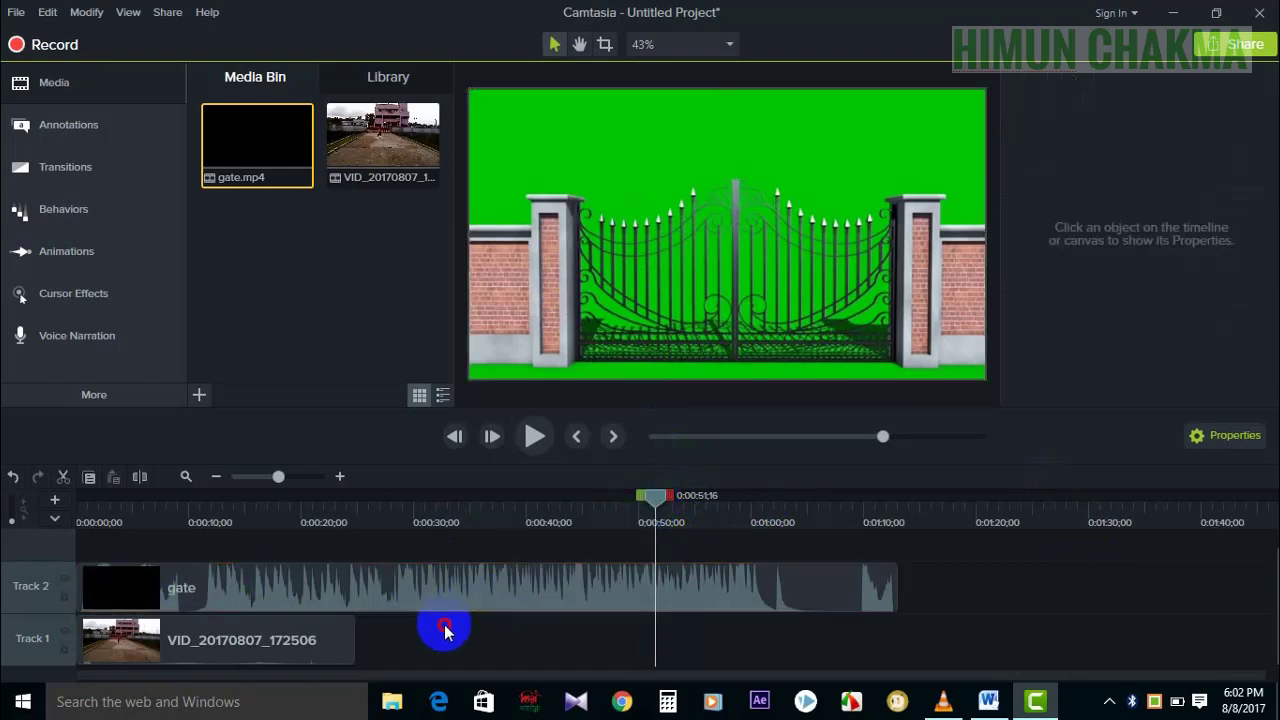
left_click(420, 604)
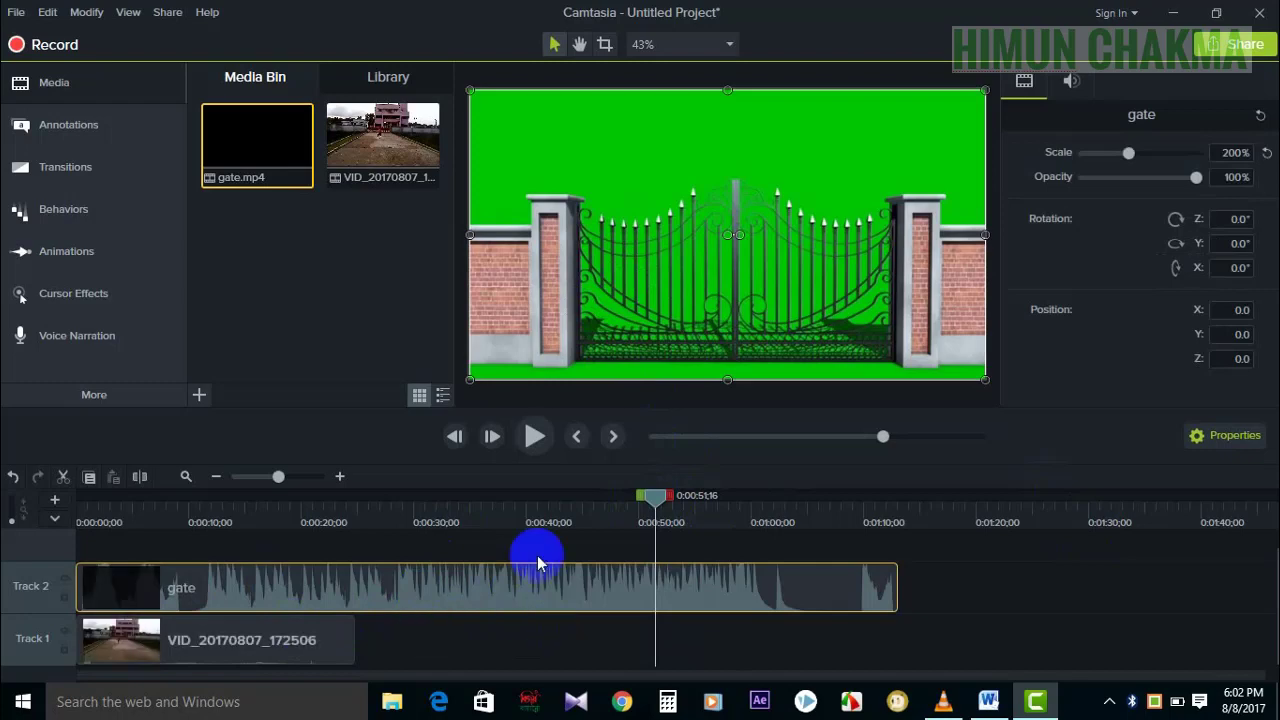
left_click(494, 643)
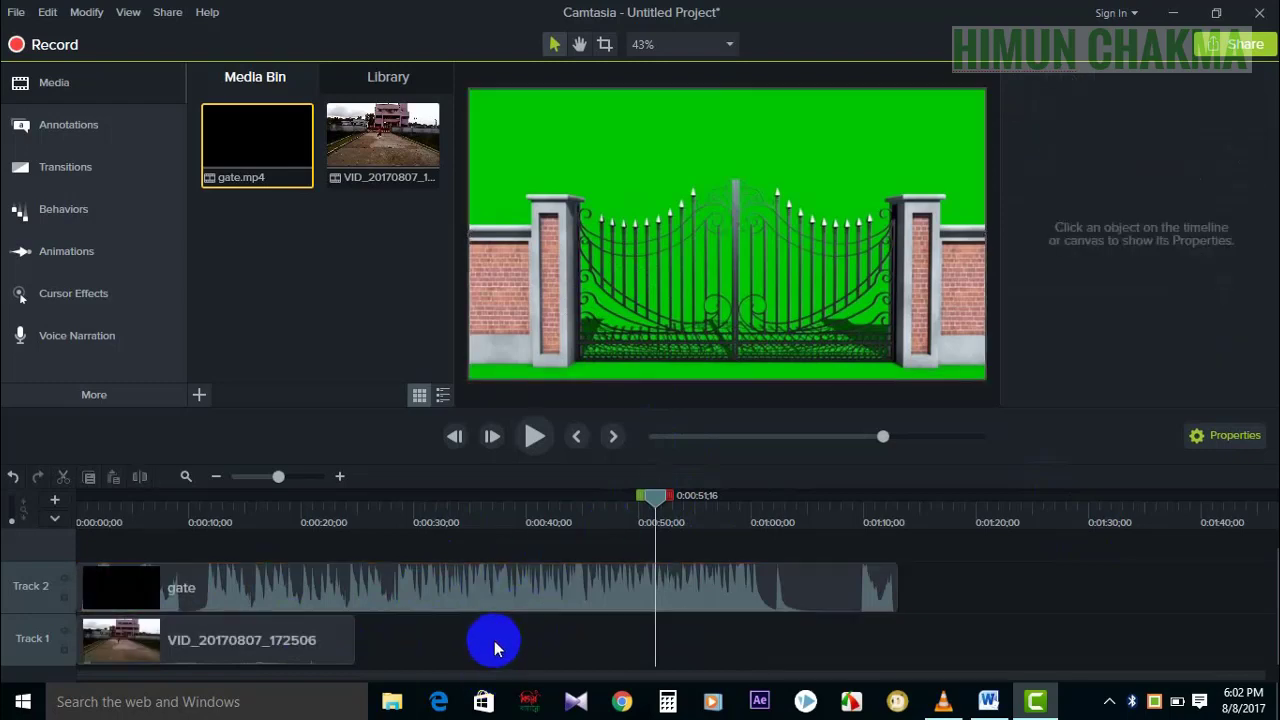
left_click(462, 590)
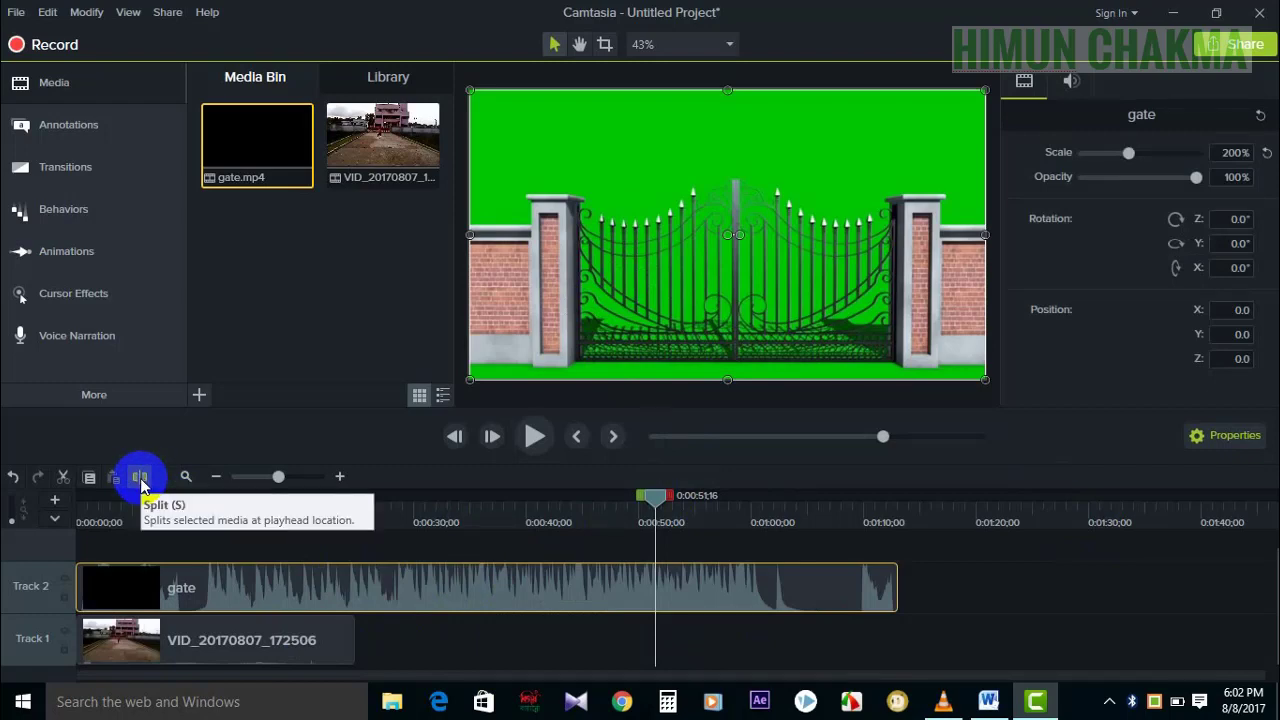
left_click(443, 543)
left_click(500, 596)
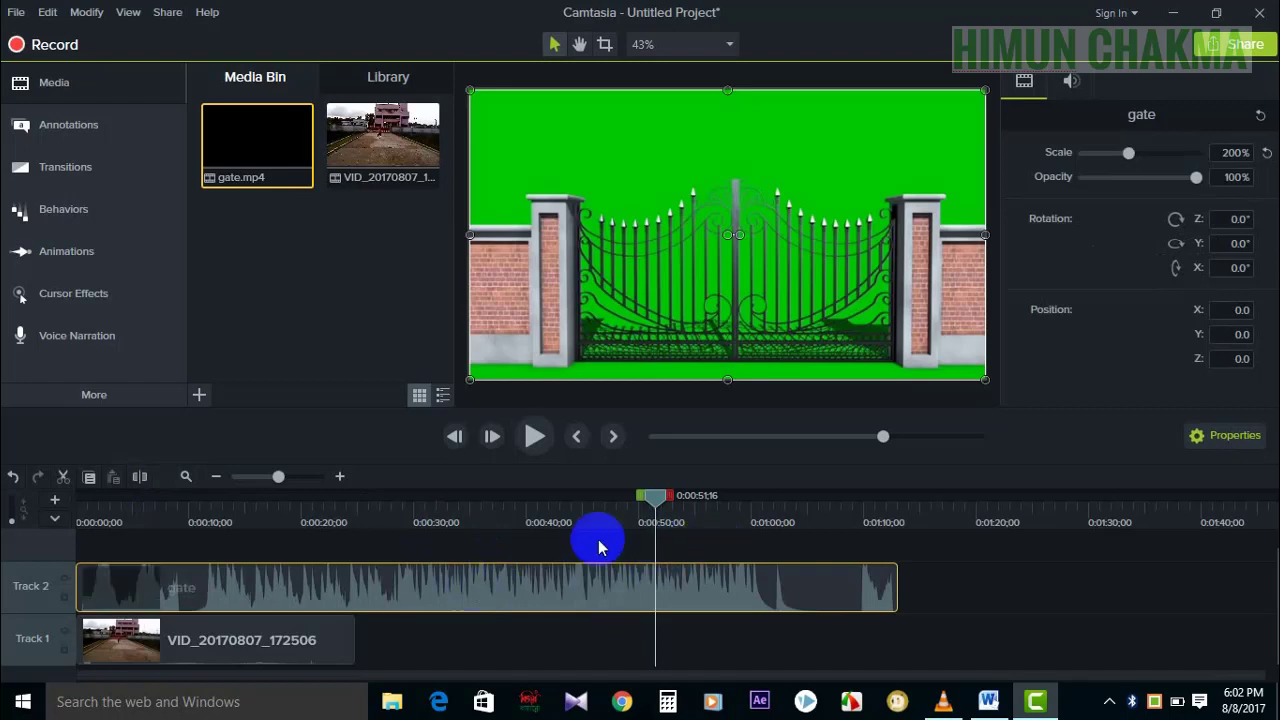
left_click(141, 480)
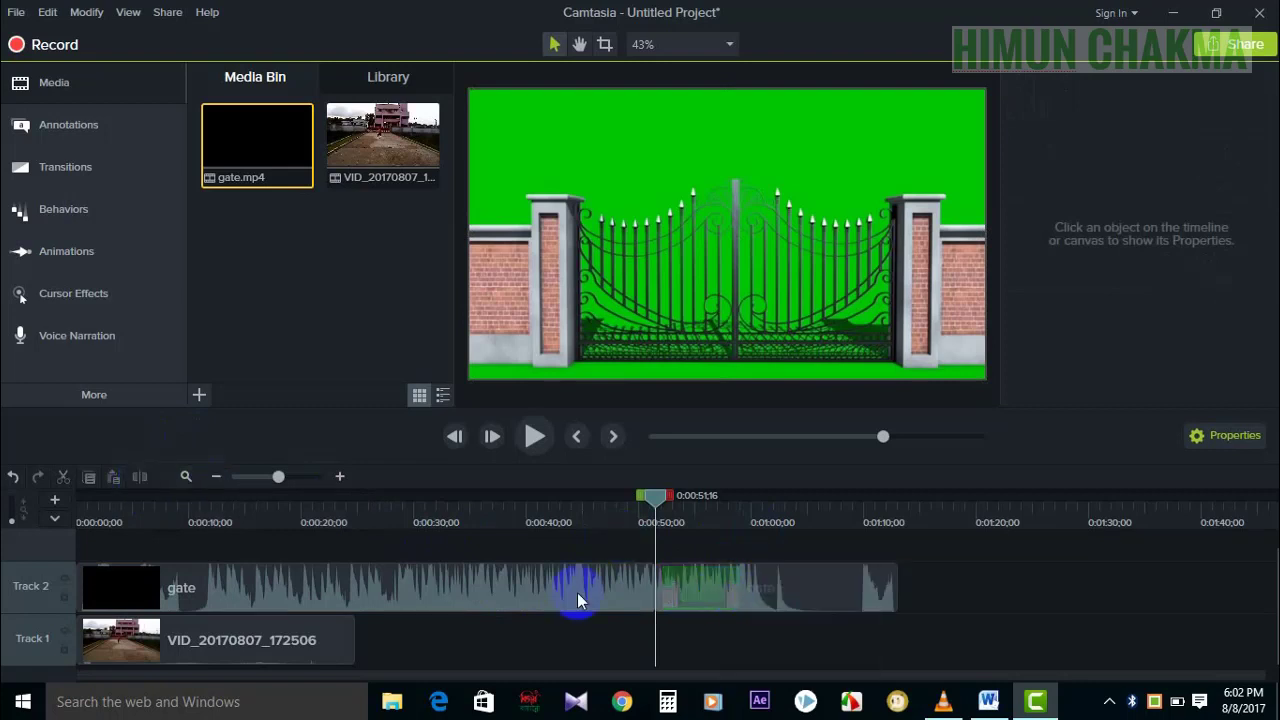
- Delete the part of the gate clip before the split and move the remaining part to the start of Track 2
left_click(519, 587)
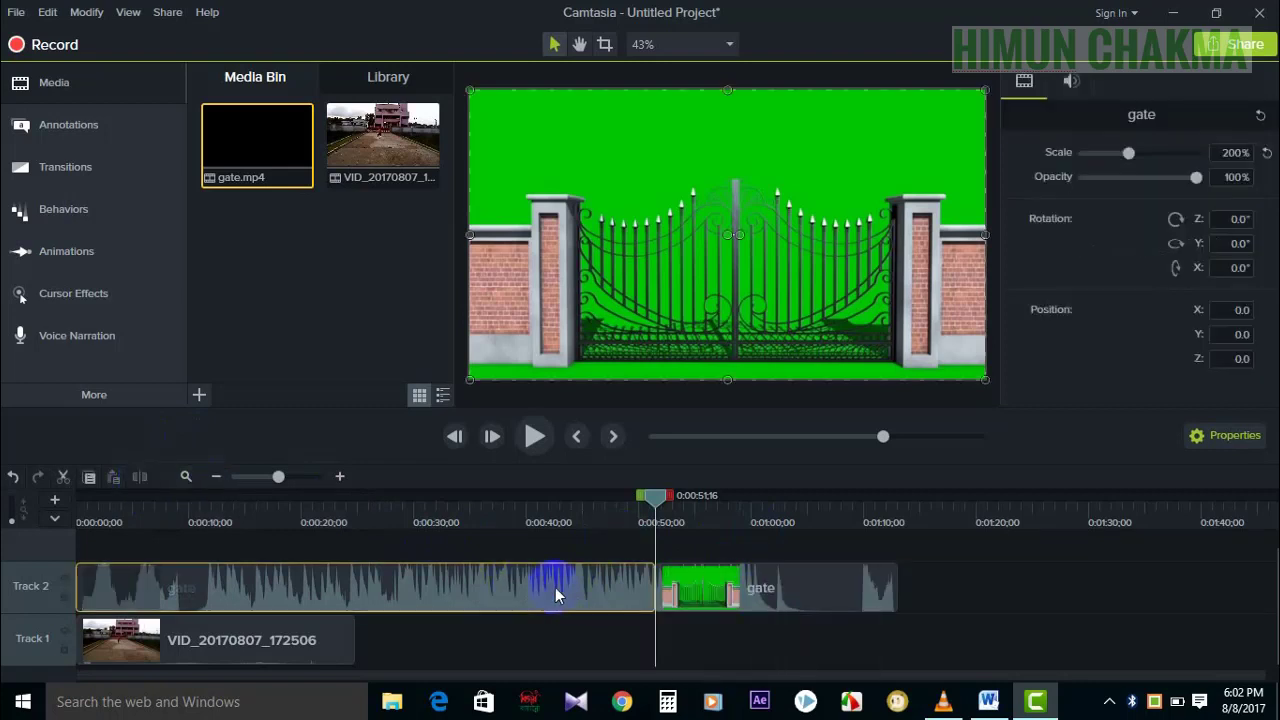
left_click(580, 650)
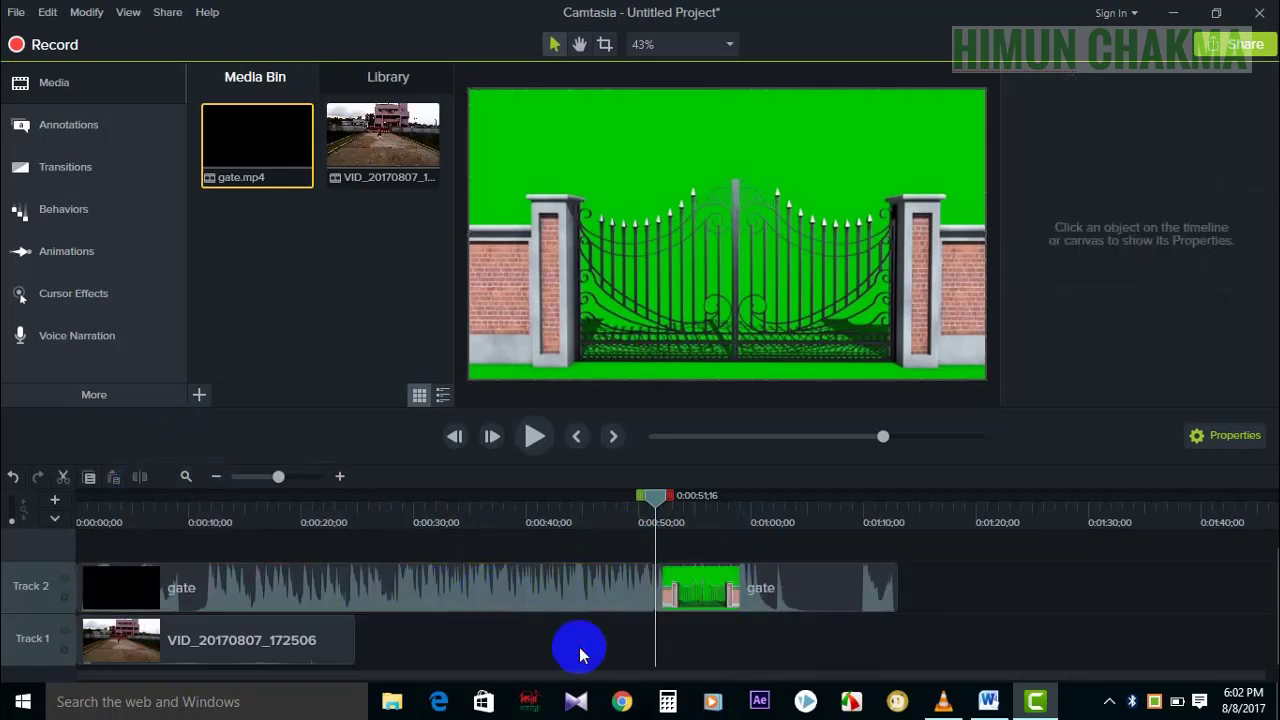
left_click(522, 590)
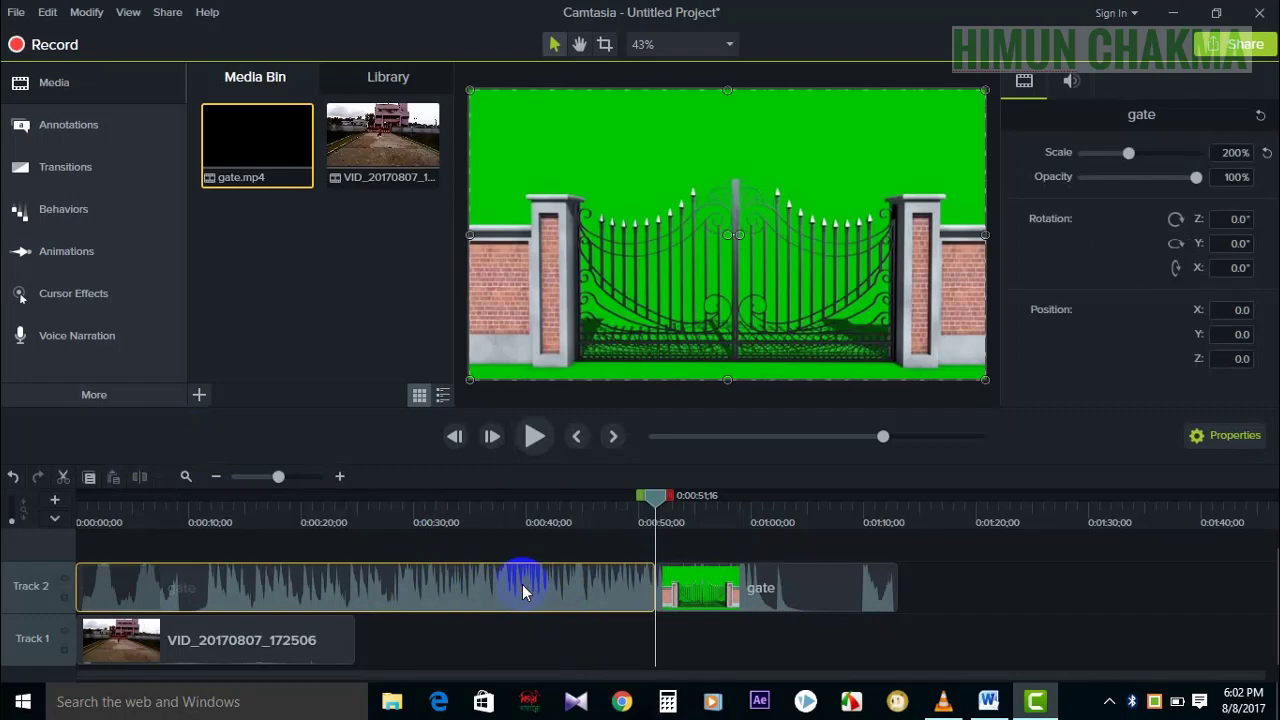
key("Delete")
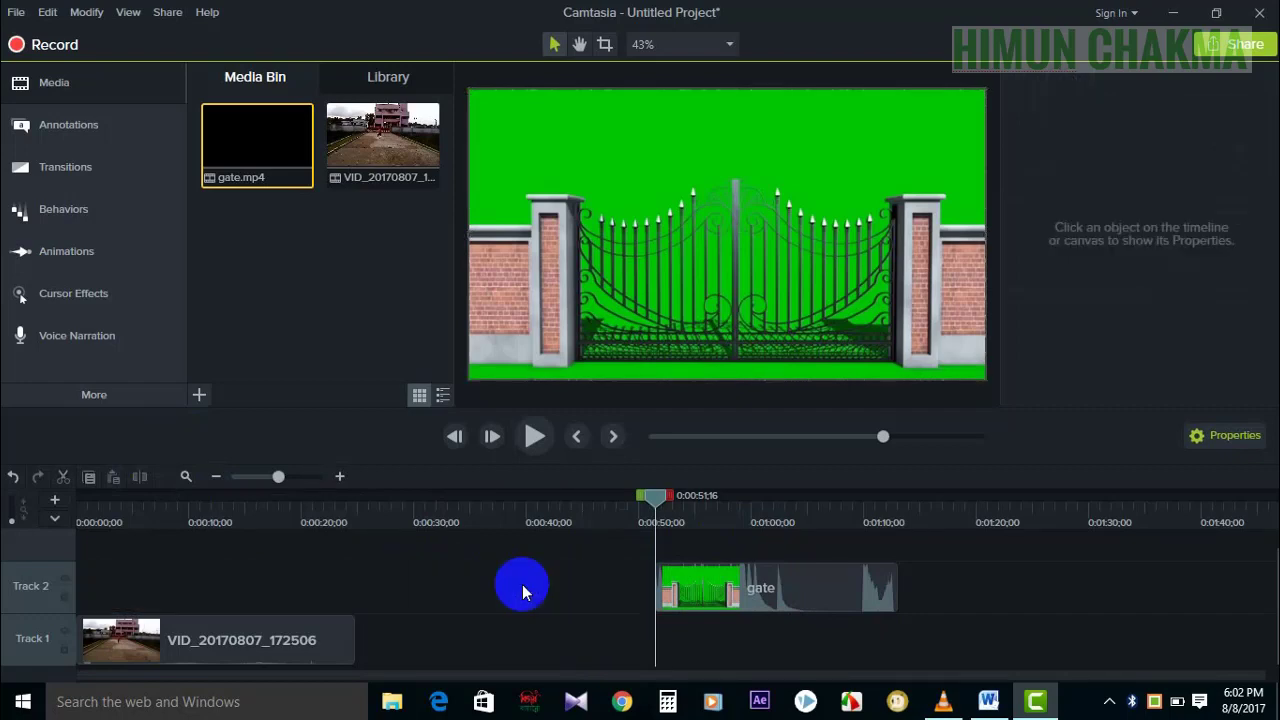
left_click(786, 598)
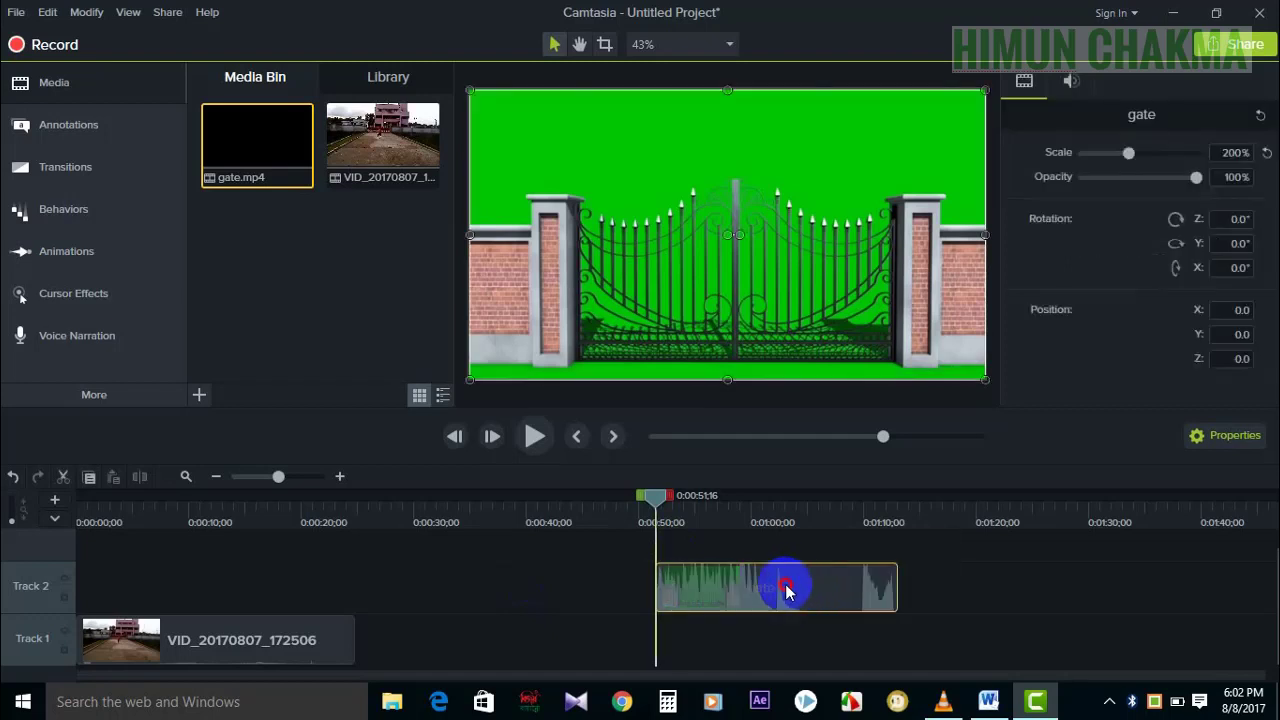
left_click_drag(786, 592, 210, 574)
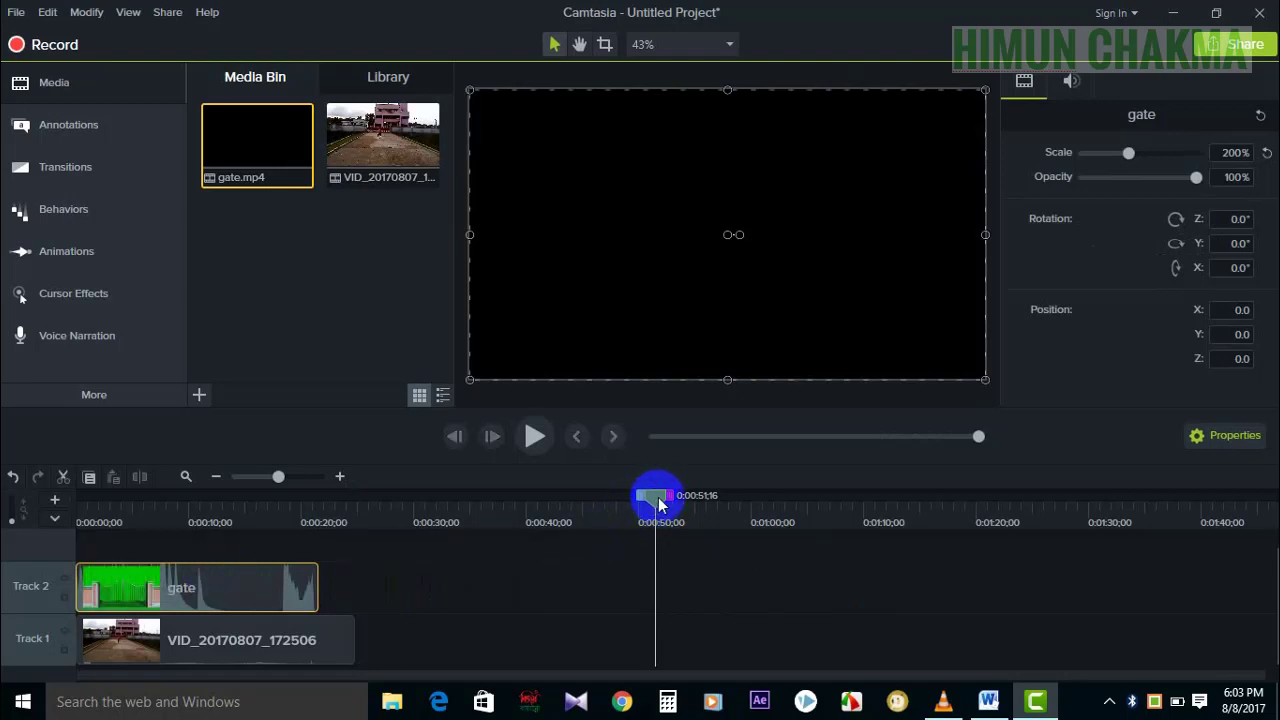
- Split the gate clip on Track 2 at 0:00:07;13, where the gate is fully open
left_click_drag(658, 505, 156, 553)
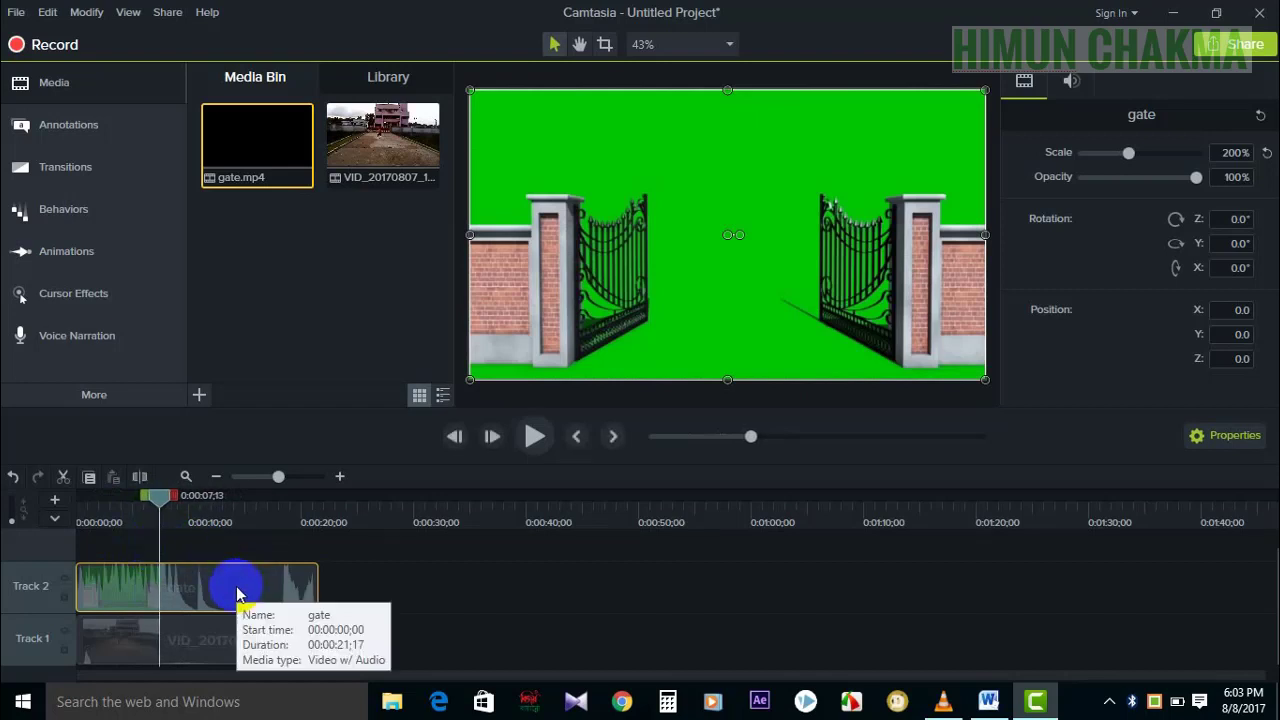
left_click(457, 560)
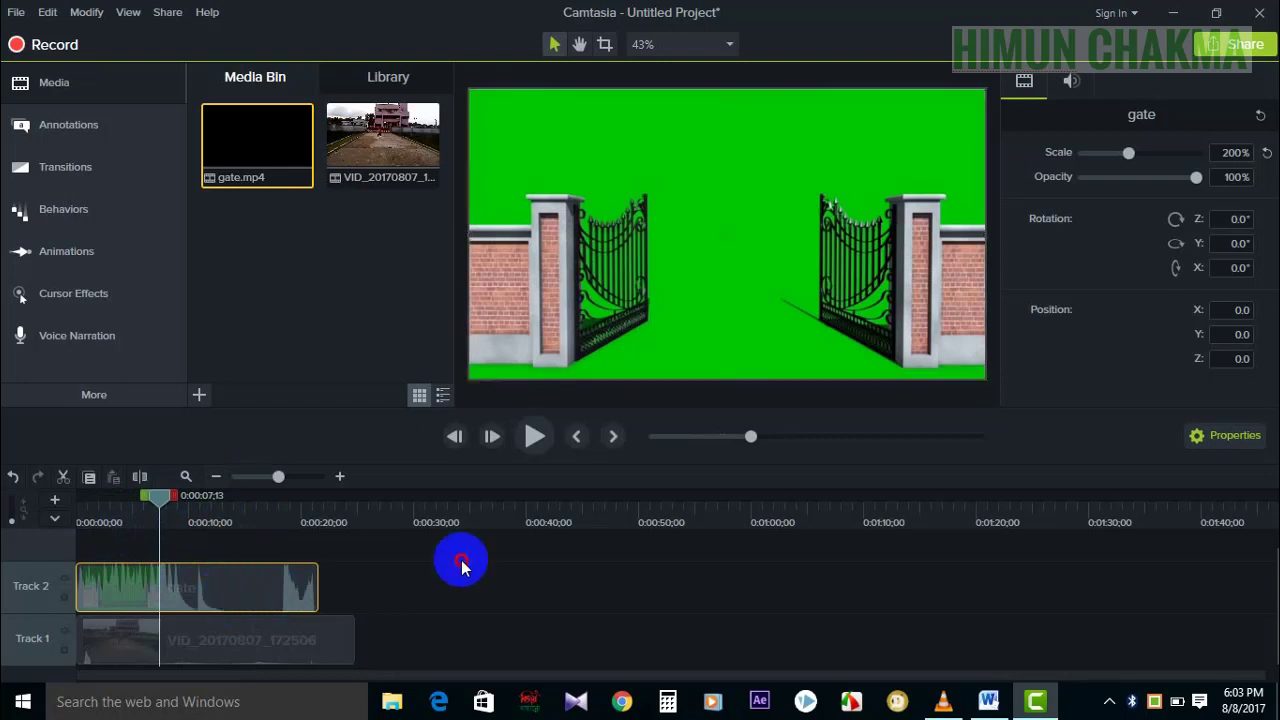
left_click(253, 592)
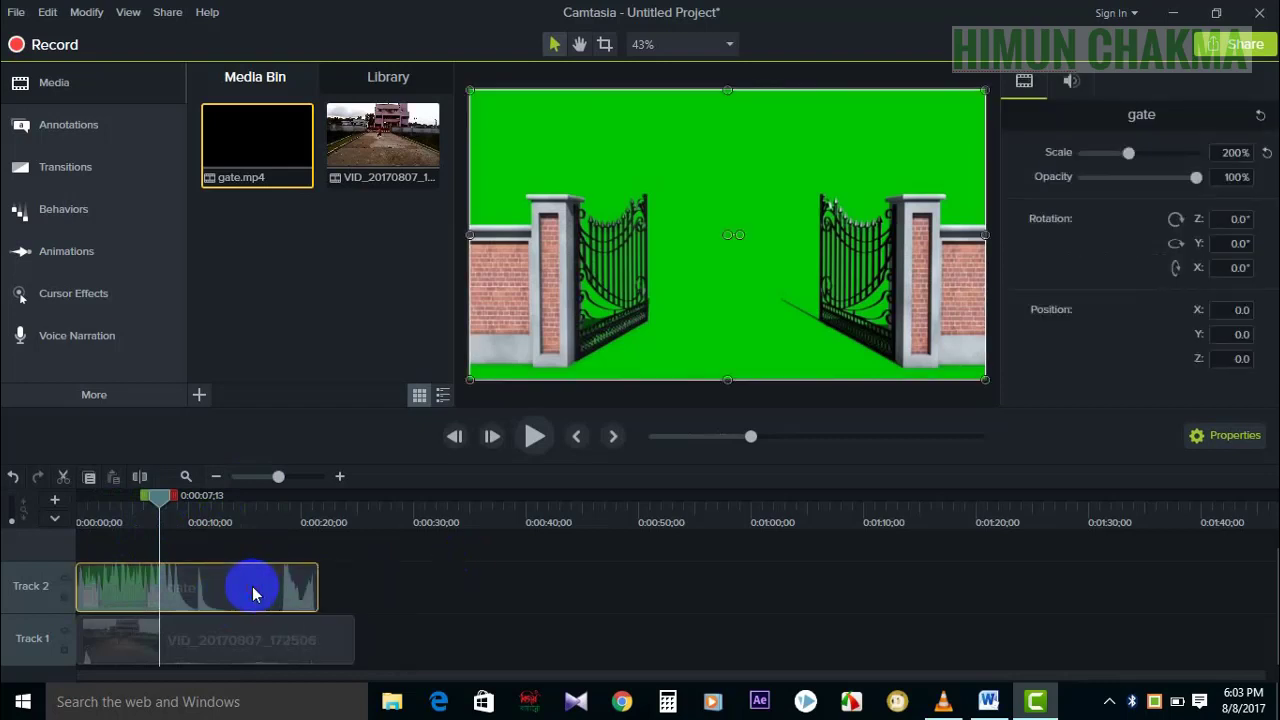
left_click(140, 478)
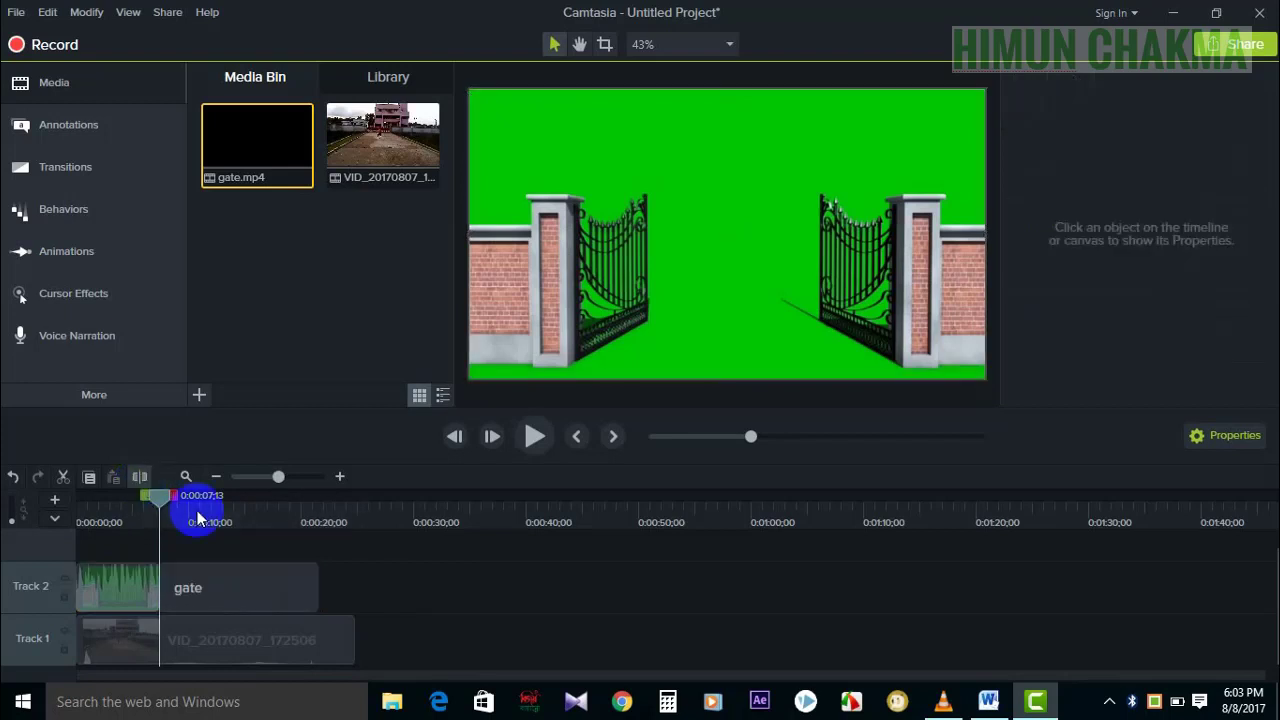
left_click(202, 606)
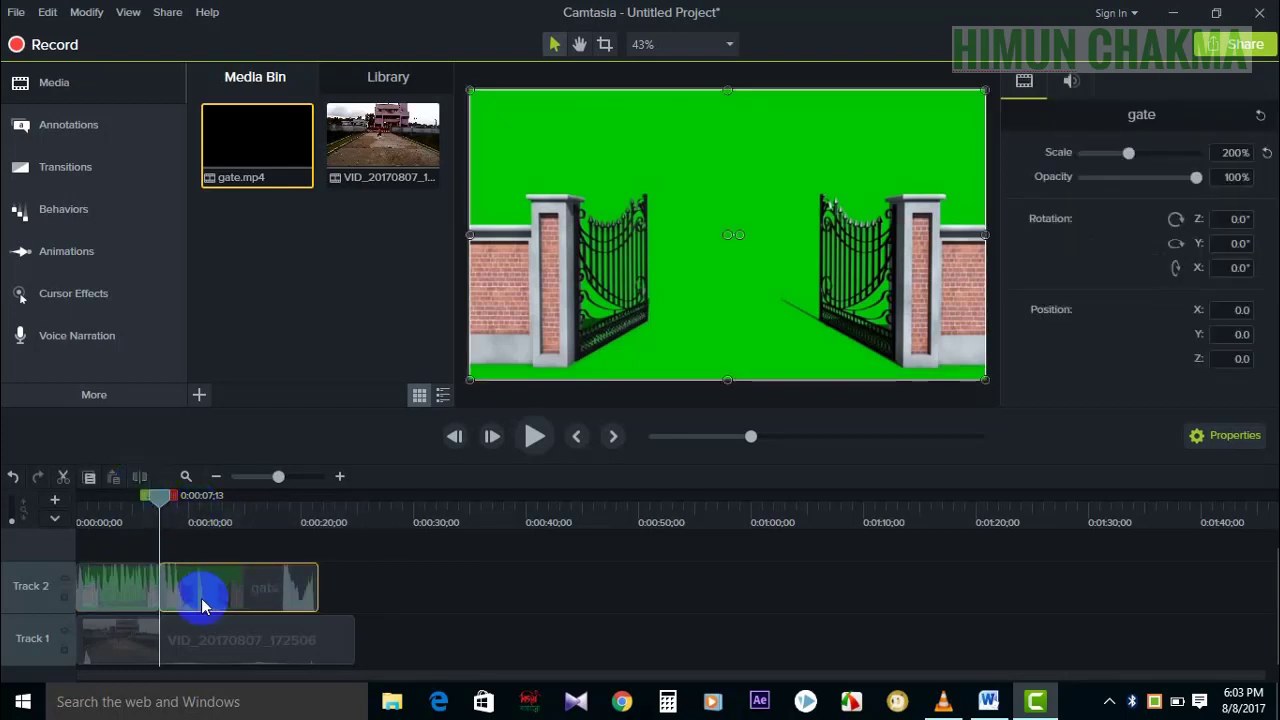
key("Delete")
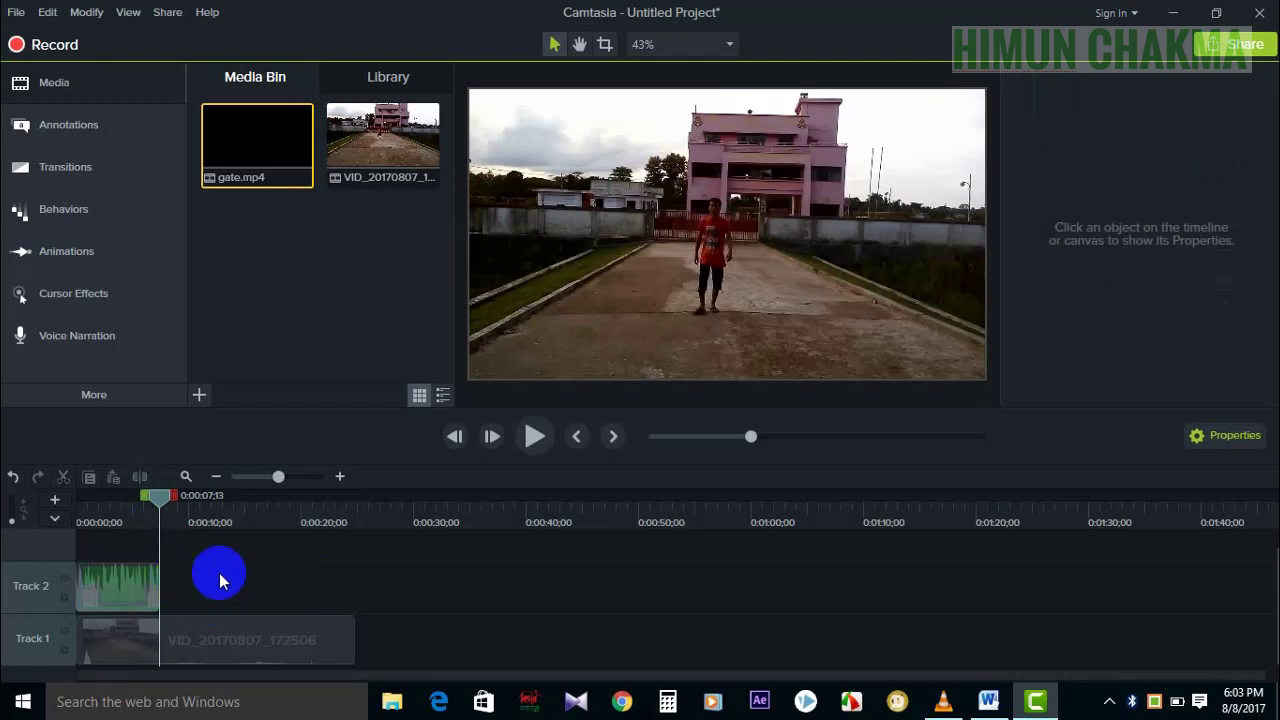
key("ctrl+z")
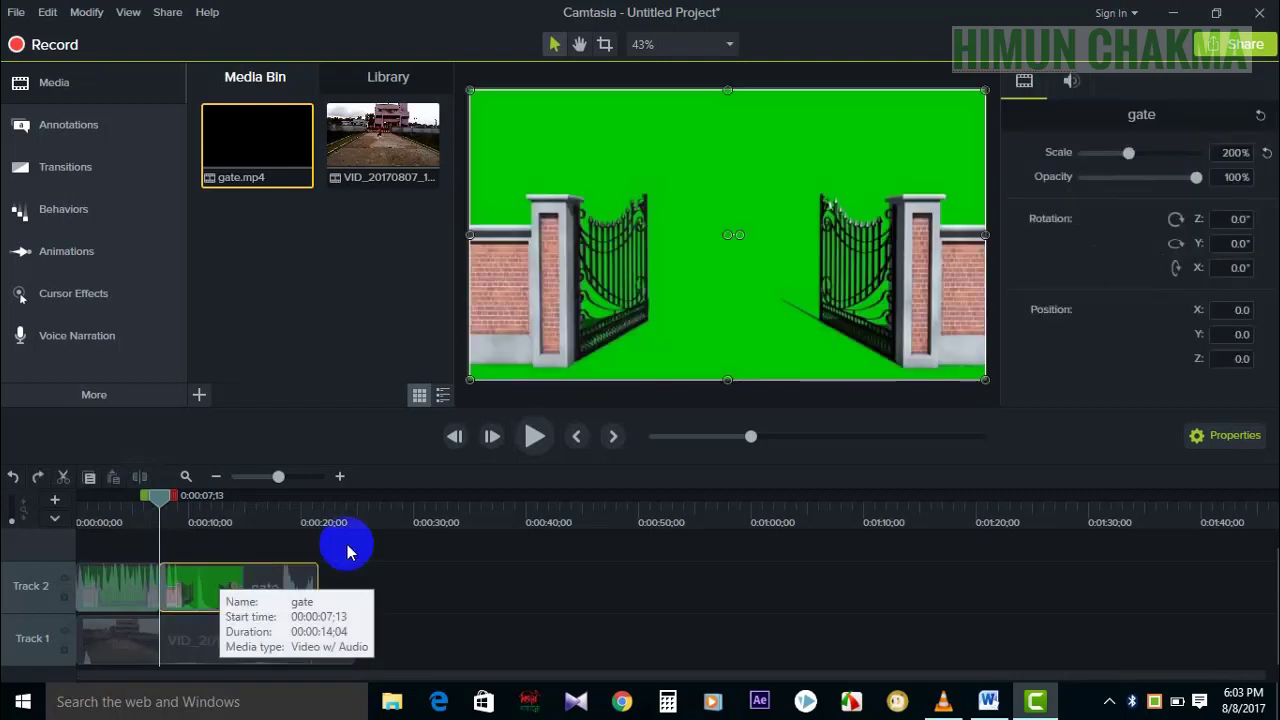
- Separate the part of the gate clip after the split from the first part and delete it
left_click(429, 543)
left_click(240, 597)
left_click_drag(240, 597, 281, 600)
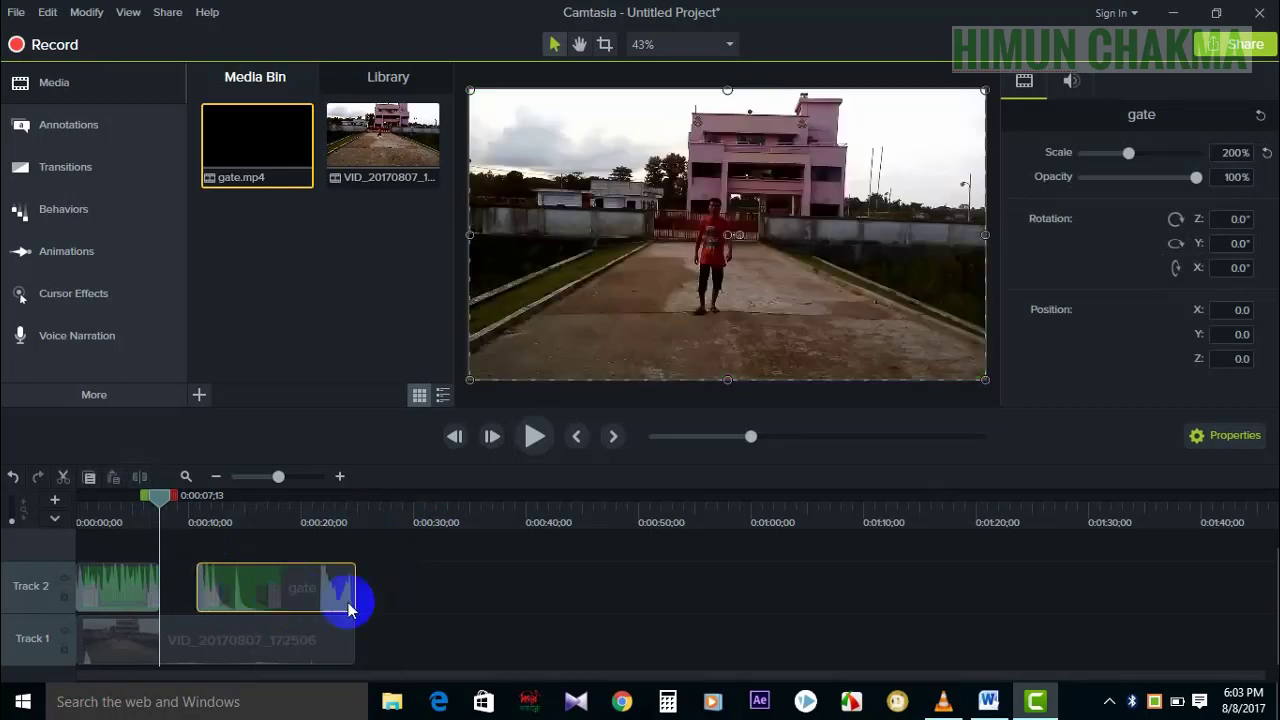
left_click(380, 603)
left_click(279, 585)
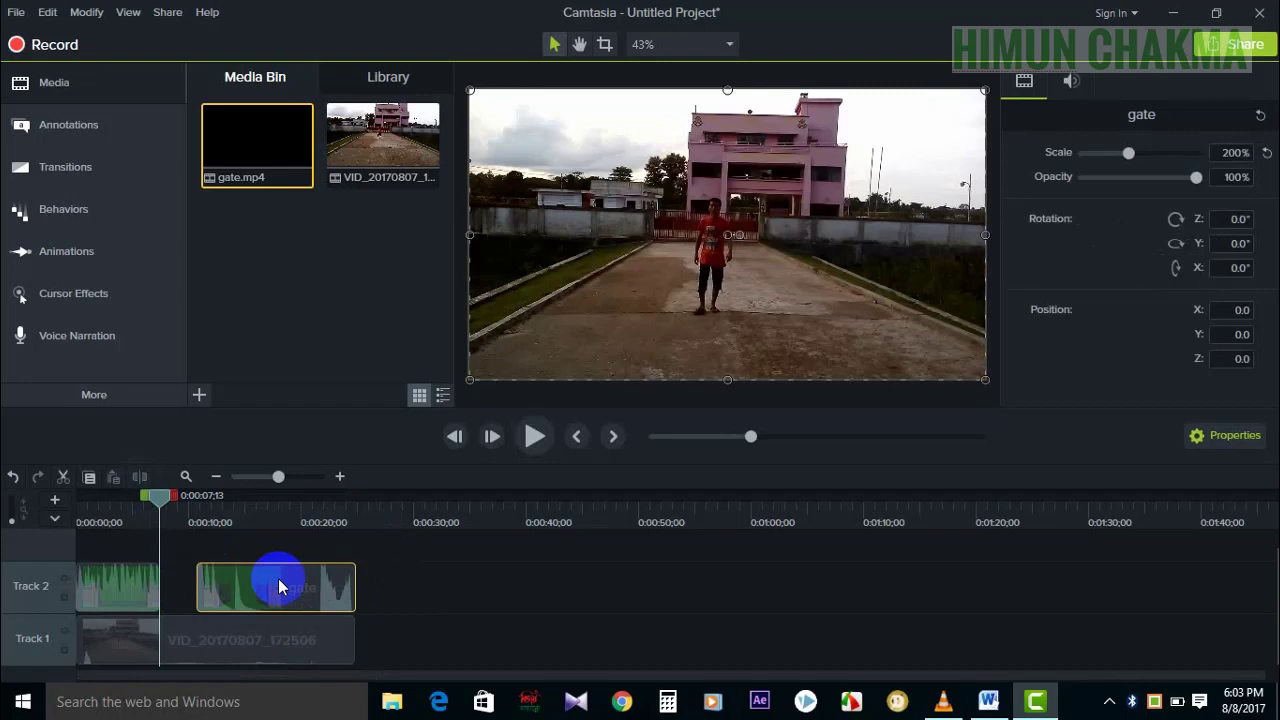
key("Delete")
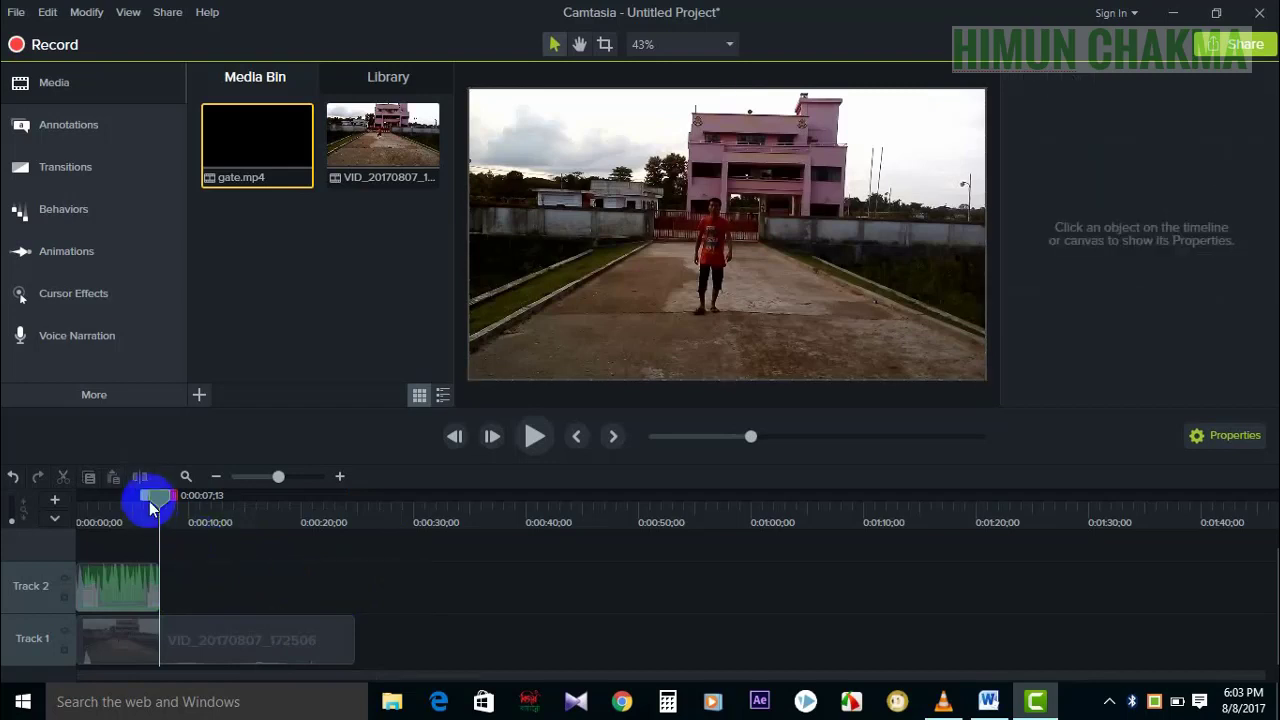
- Park the remaining gate clip on Track 1, a short gap behind the VID_20170807_172506 clip
mouse_move(159, 507)
left_mouse_down()
mouse_move(178, 506)
mouse_move(137, 510)
left_mouse_up()
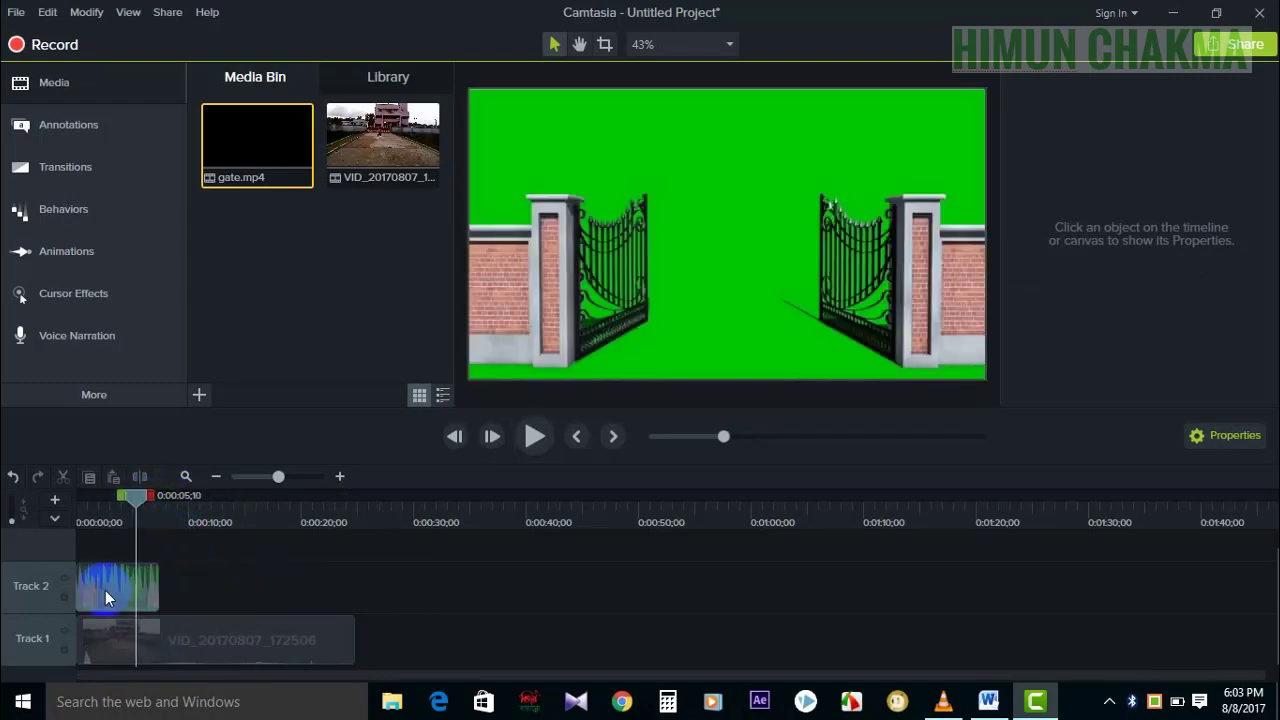
left_click_drag(112, 587, 424, 625)
- Split the VID_20170807_172506 clip on Track 1 at 0:00:03;28
left_click(139, 515)
mouse_move(137, 508)
left_mouse_down()
mouse_move(77, 503)
mouse_move(118, 520)
left_mouse_up()
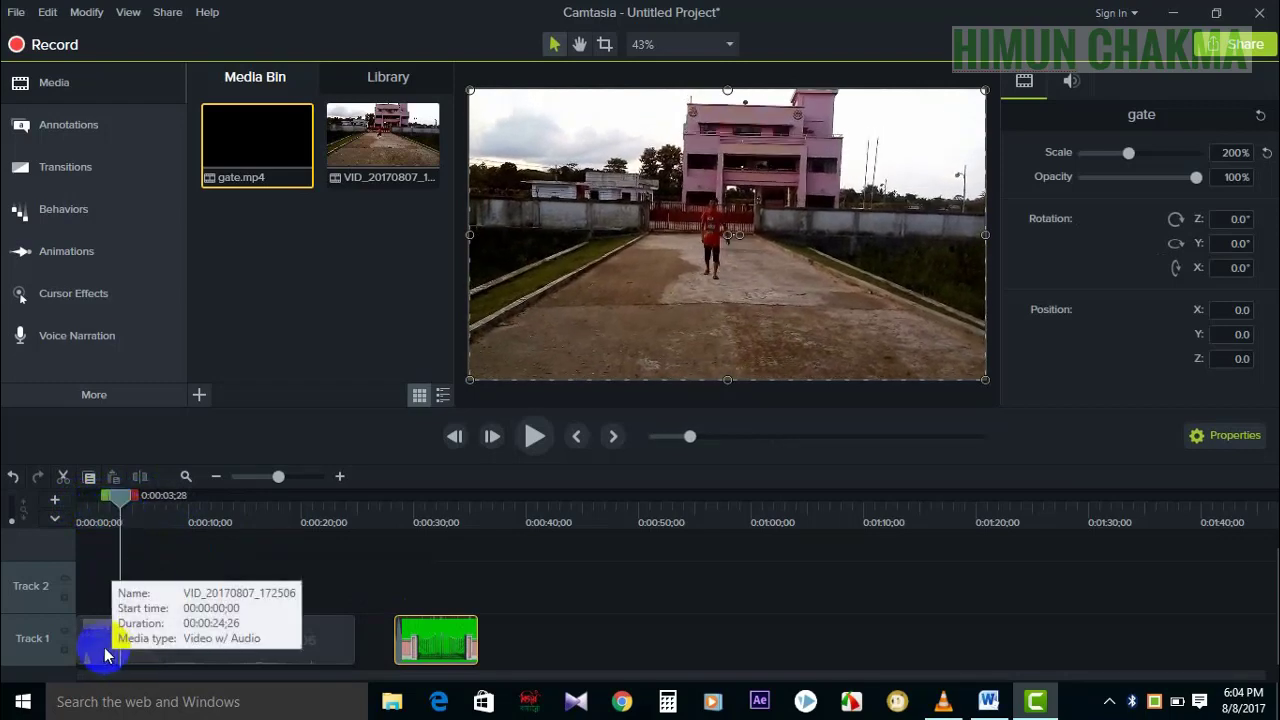
left_click(98, 648)
left_click(192, 600)
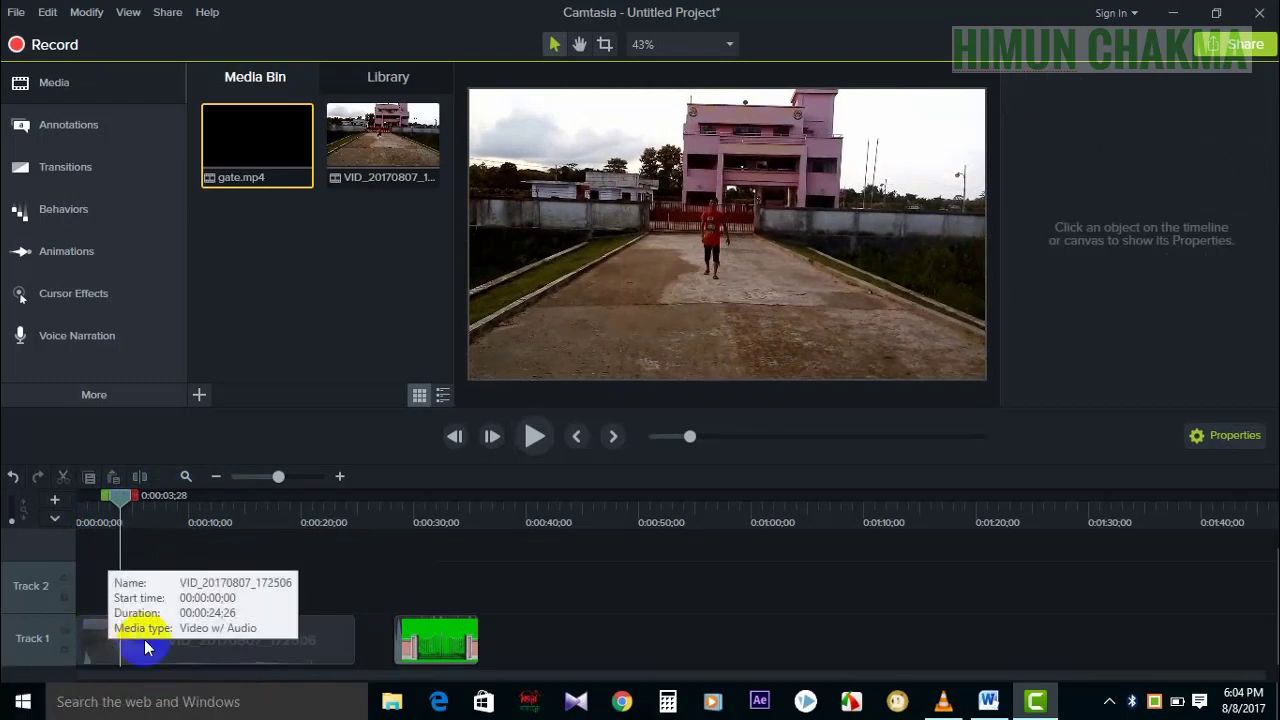
left_click(171, 644)
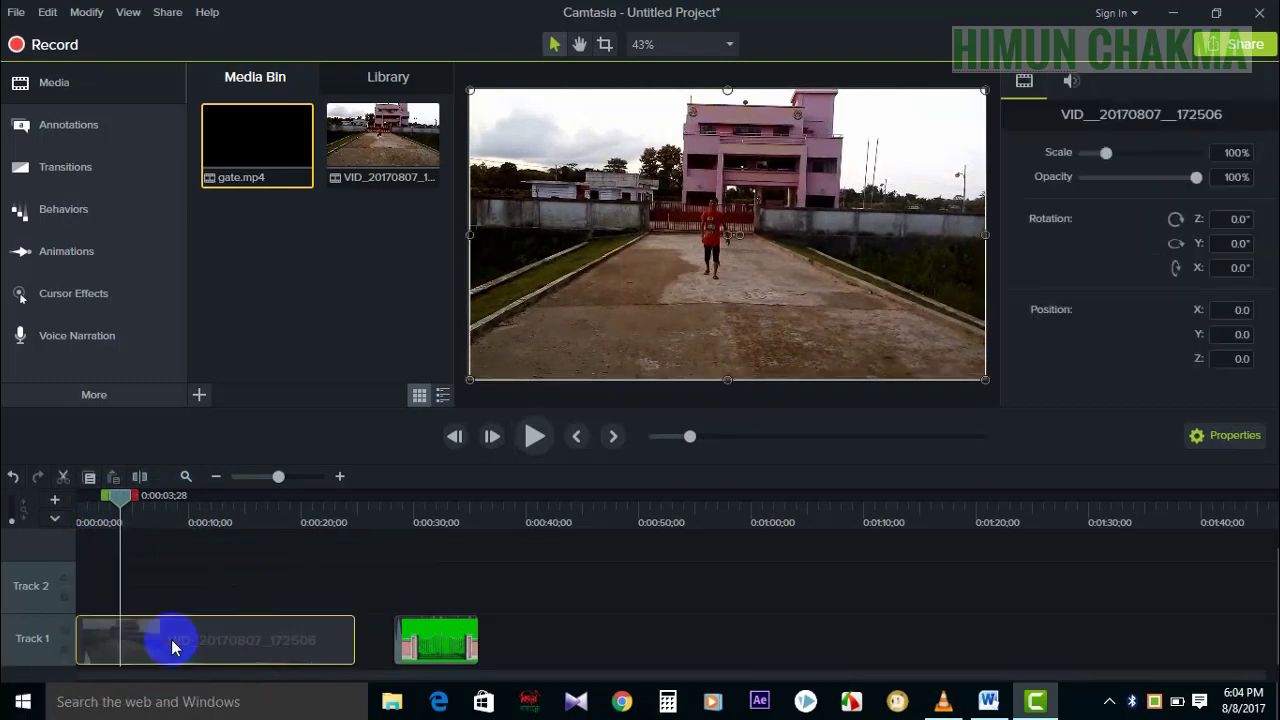
left_click(138, 477)
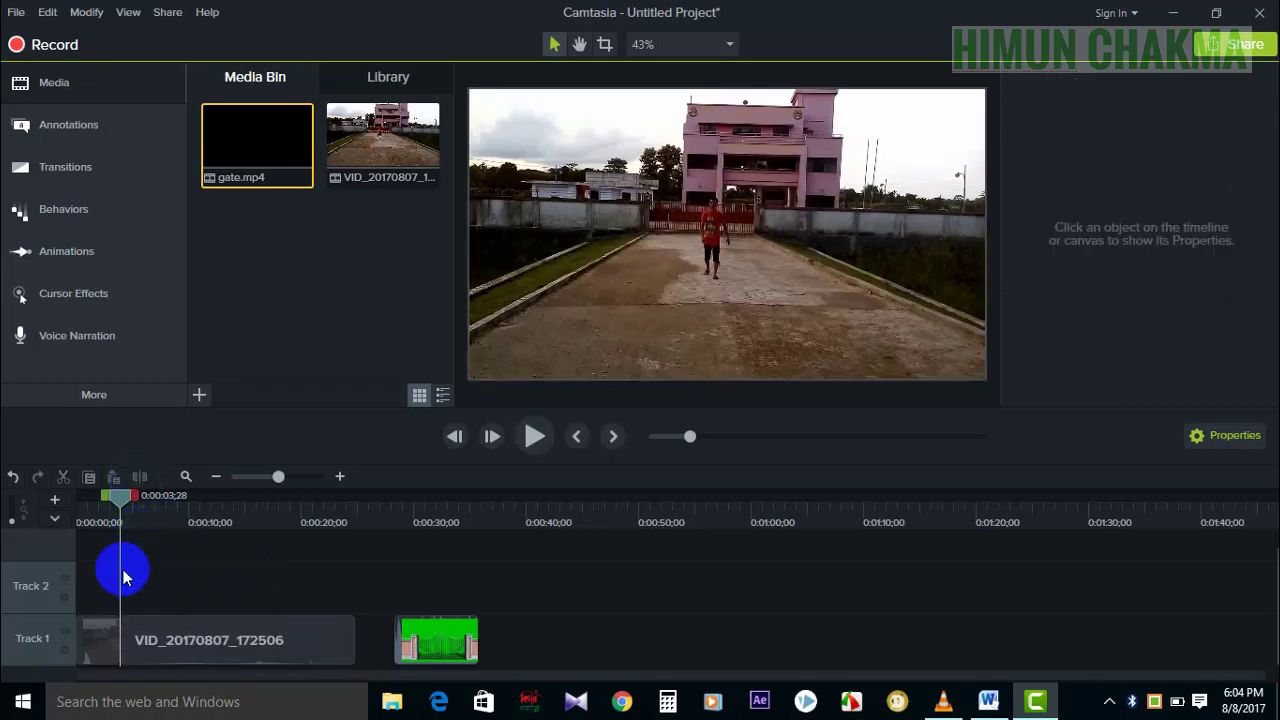
- Delete the part of the outdoor clip before the split and move the remaining part to the start of Track 1
left_click(104, 648)
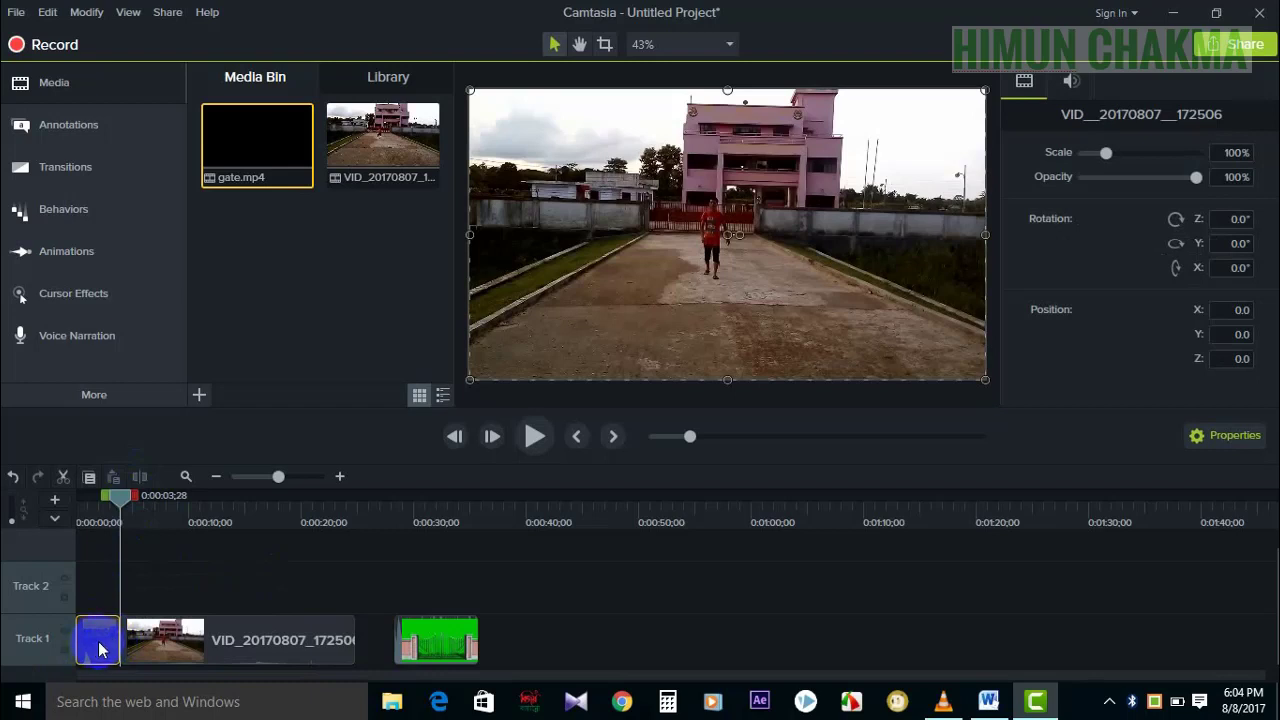
left_click(200, 569)
left_click(103, 636)
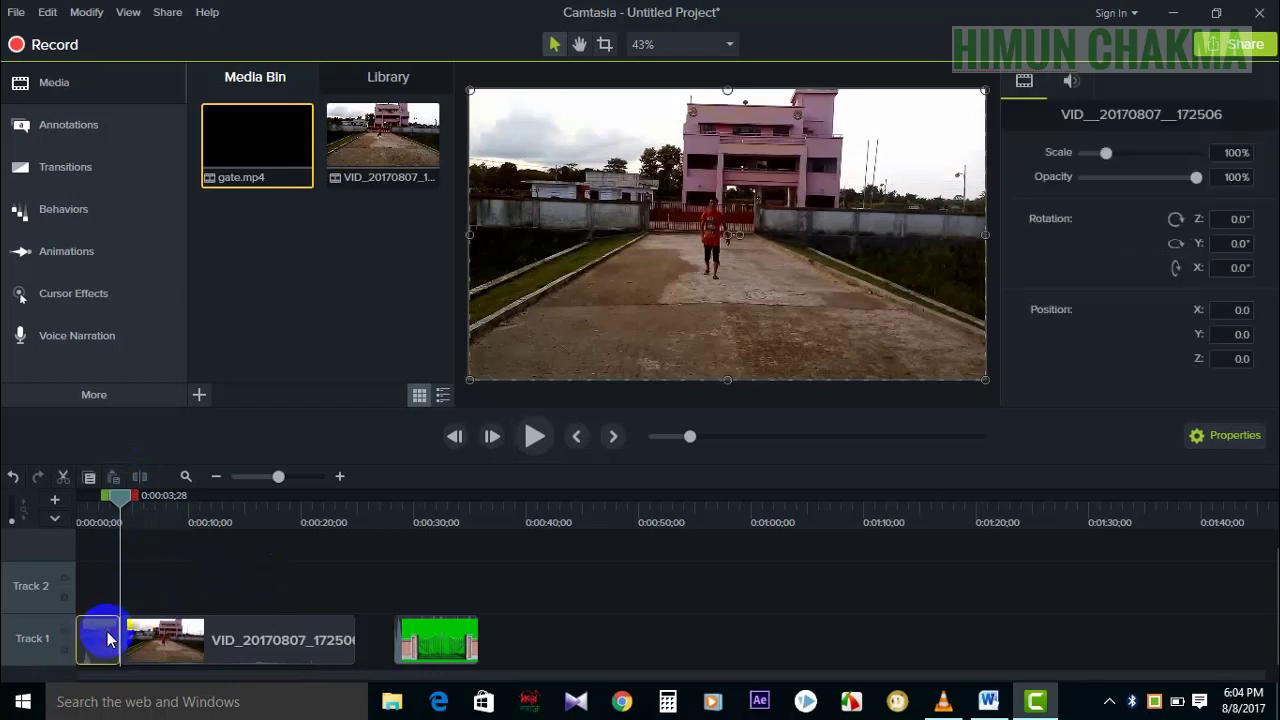
key("Delete")
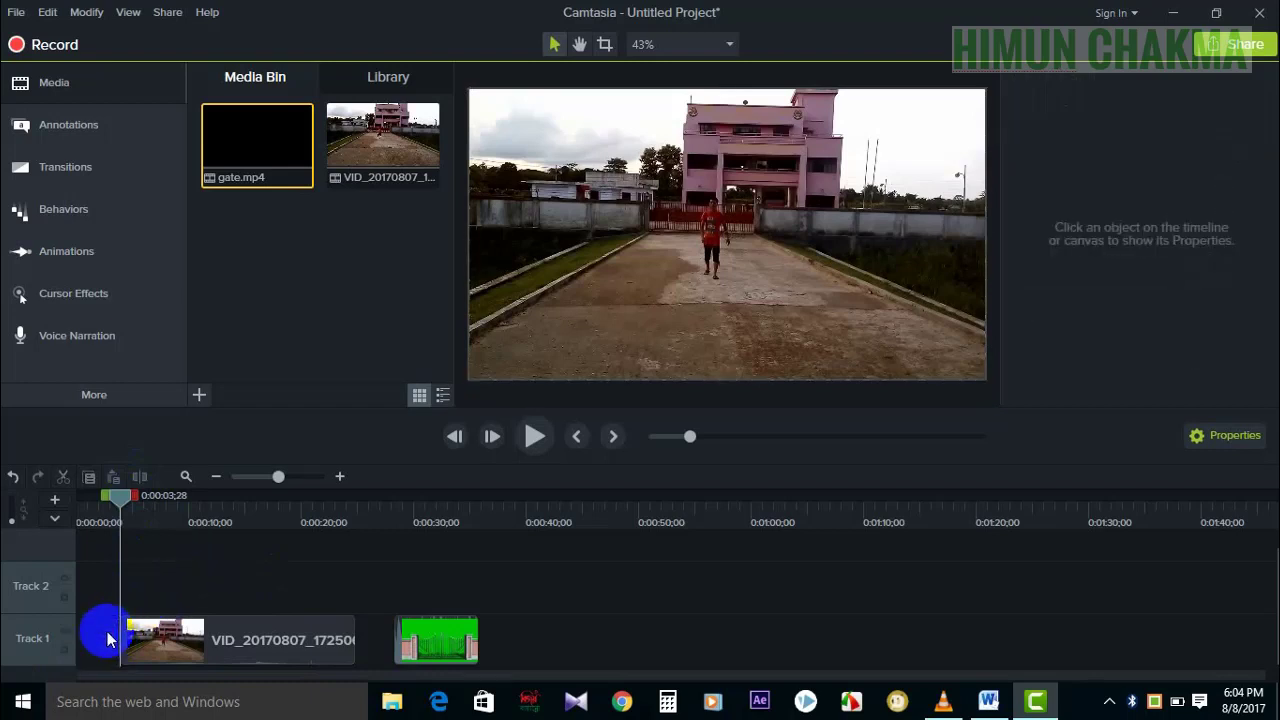
left_click_drag(186, 629, 150, 640)
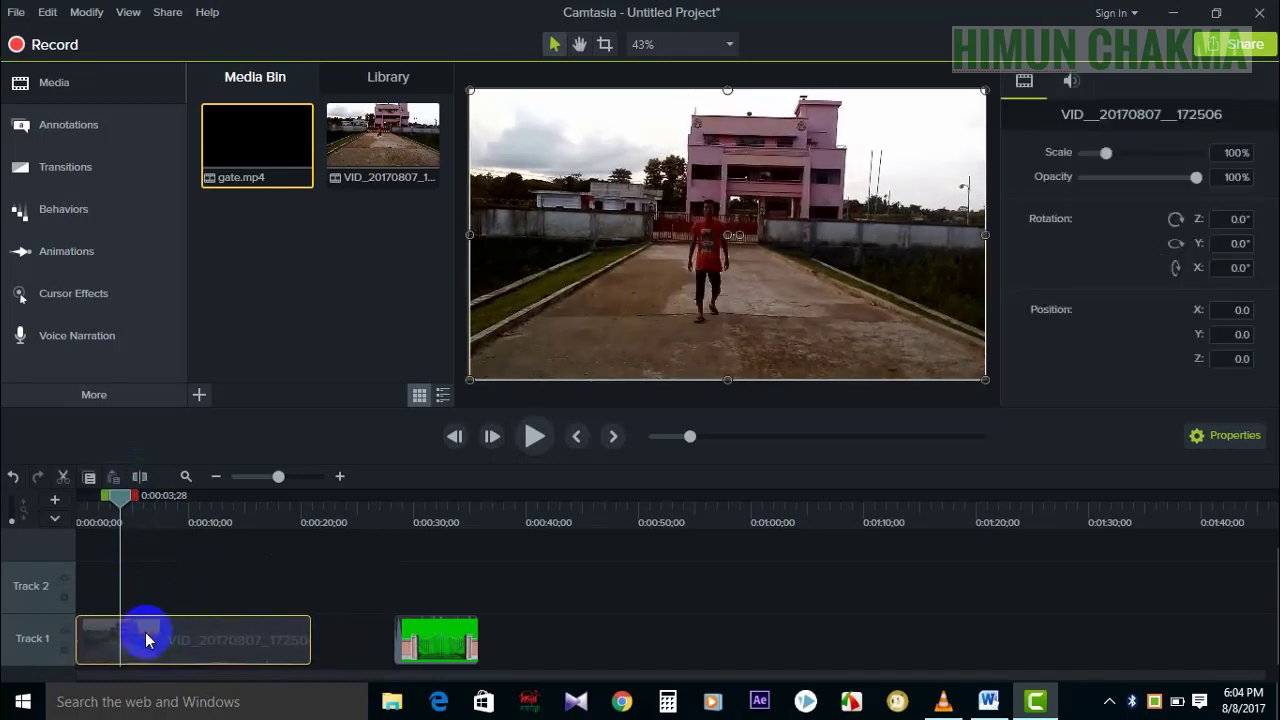
- Split the shortened VID_20170807_172506 clip on Track 1 again at 0:00:03;28
mouse_move(120, 505)
left_mouse_down()
mouse_move(137, 514)
mouse_move(119, 512)
left_mouse_up()
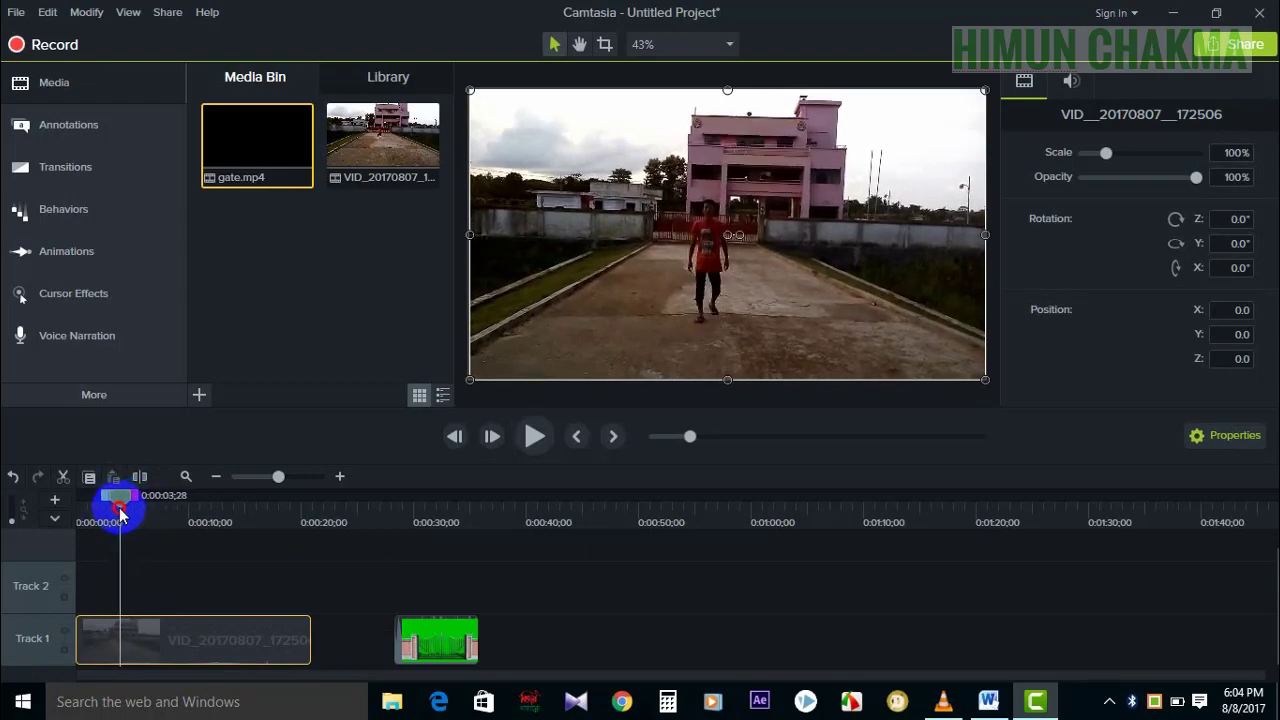
left_click(155, 592)
left_click(183, 640)
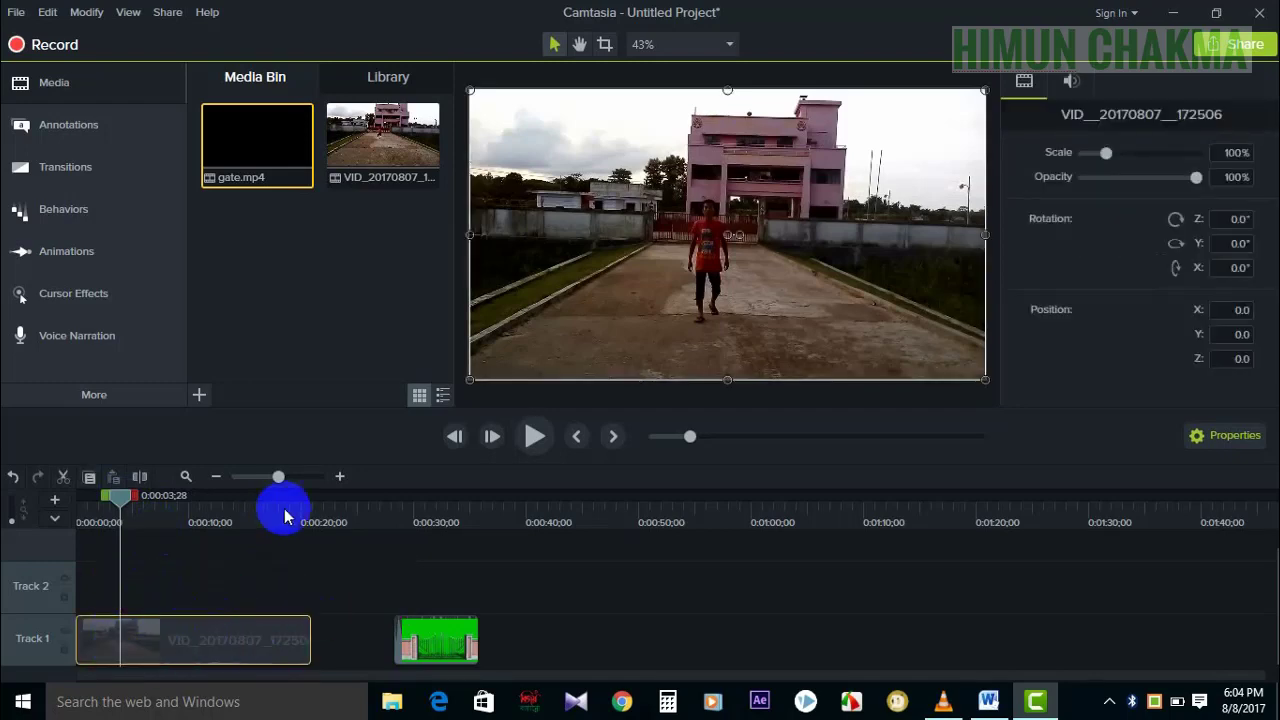
left_click(140, 478)
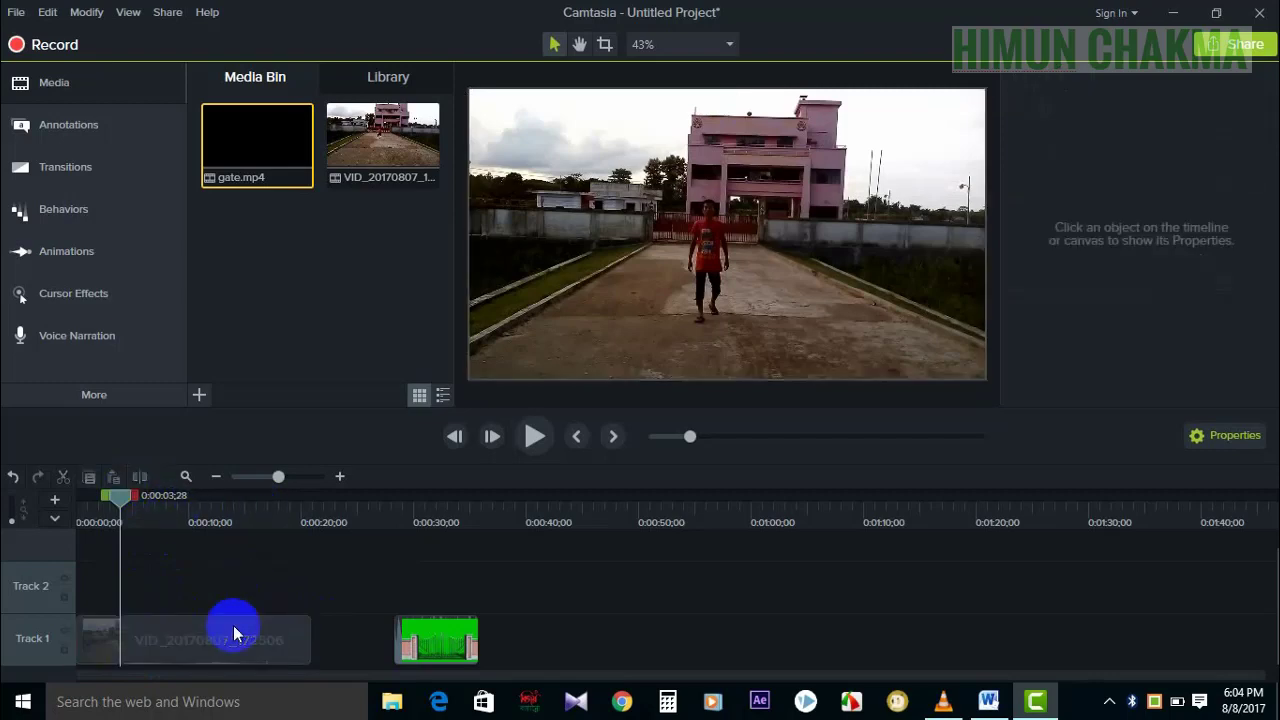
- Delete the part of the outdoor clip after the split, keeping only its opening seconds on Track 1
mouse_move(149, 646)
left_mouse_down()
mouse_move(194, 646)
mouse_move(137, 646)
mouse_move(157, 651)
left_mouse_up()
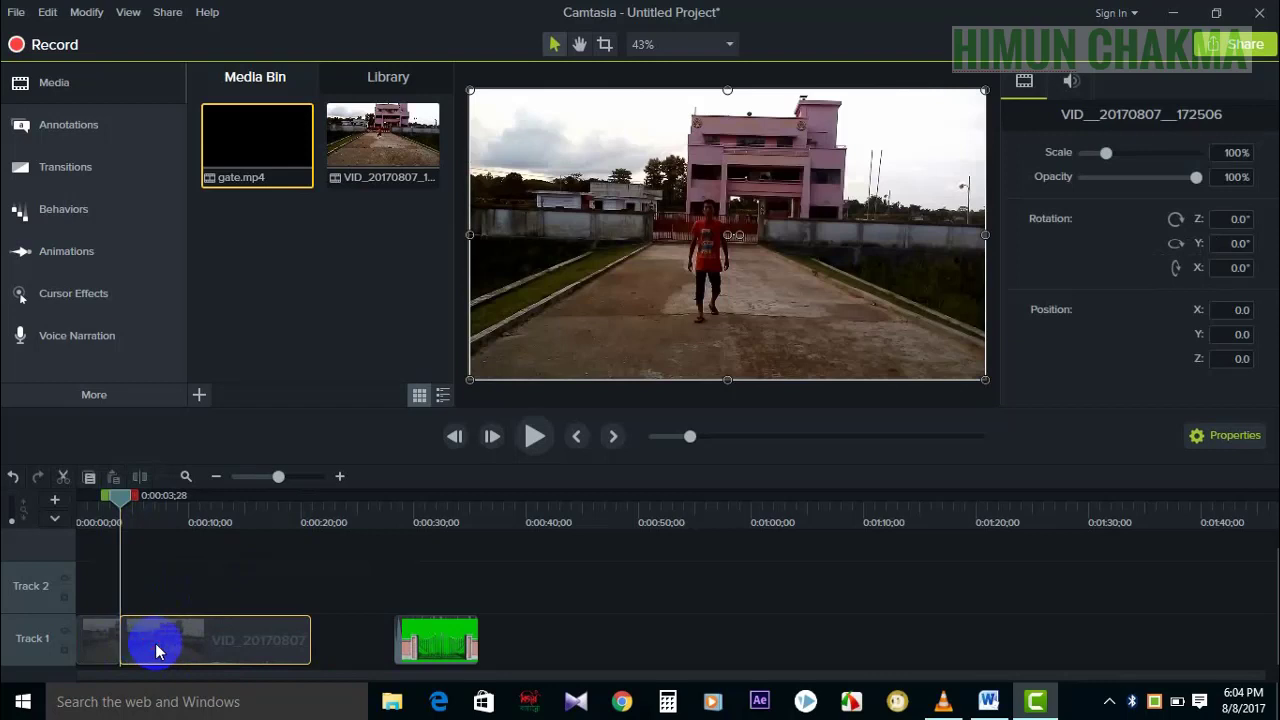
left_click(160, 586)
left_click(193, 645)
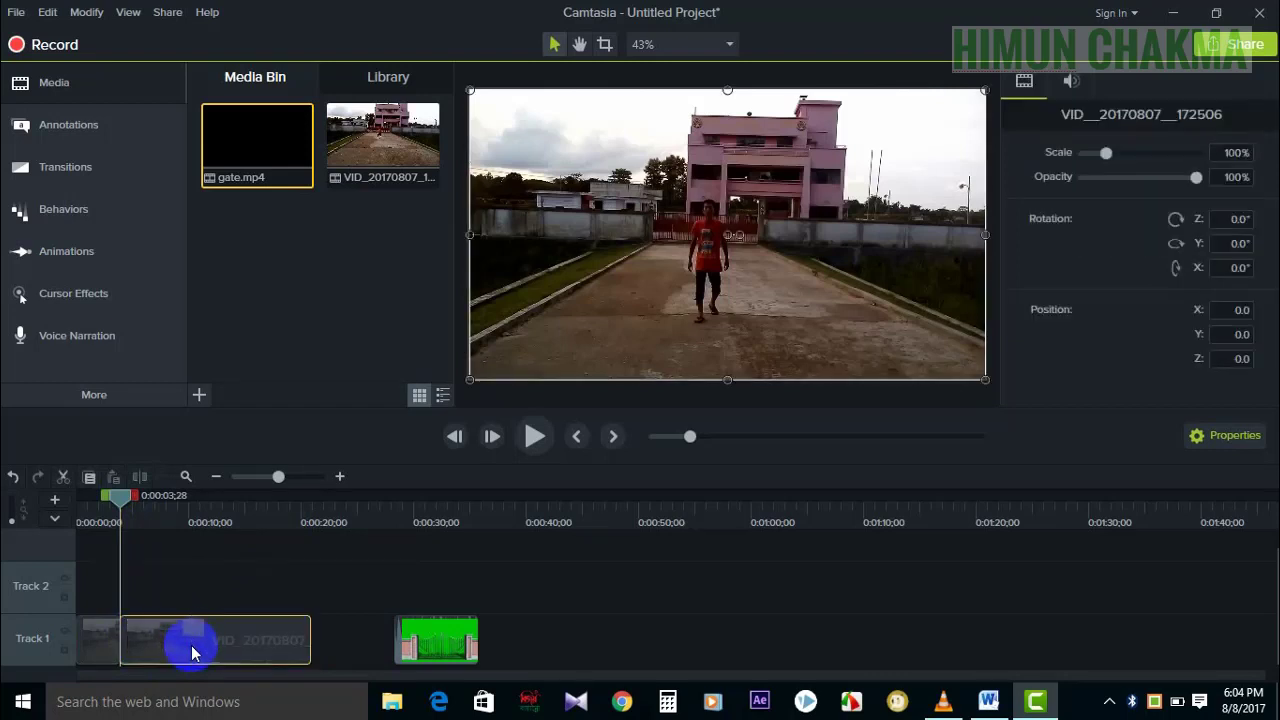
key("Delete")
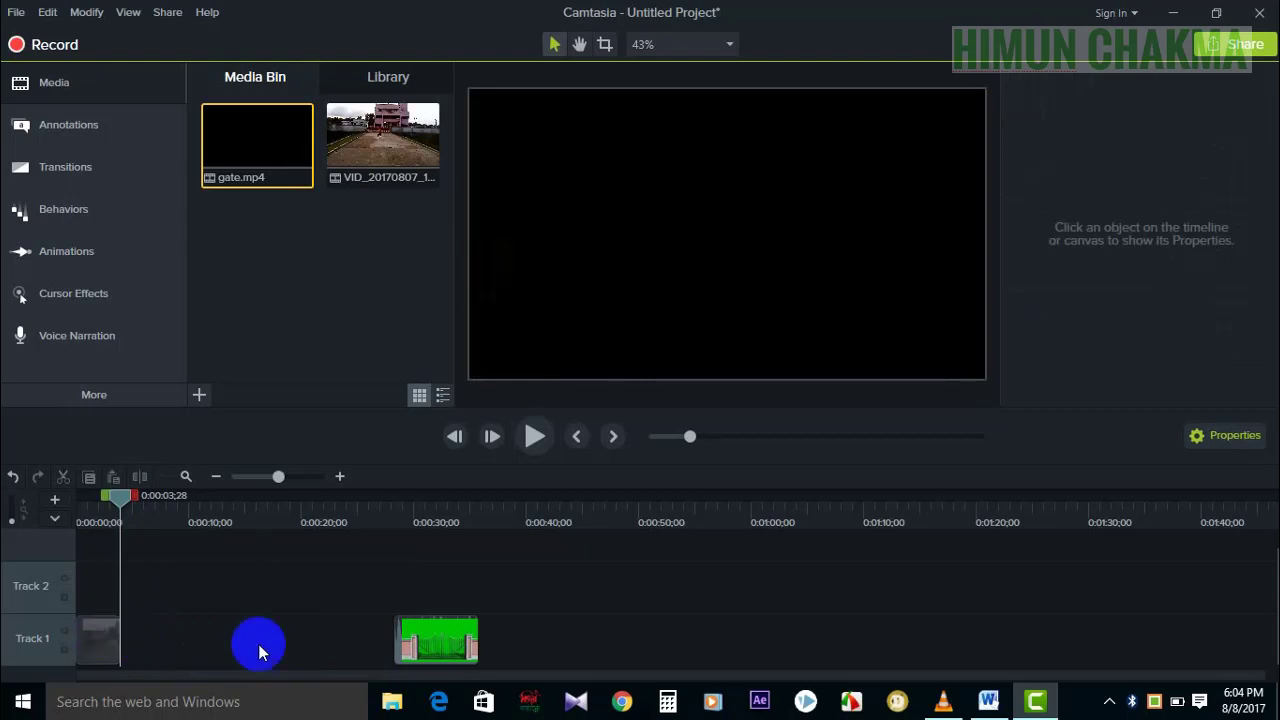
- Move the gate clip from Track 1 back to the start of Track 2, above the outdoor clip
left_click(436, 655)
left_click_drag(436, 655, 110, 591)
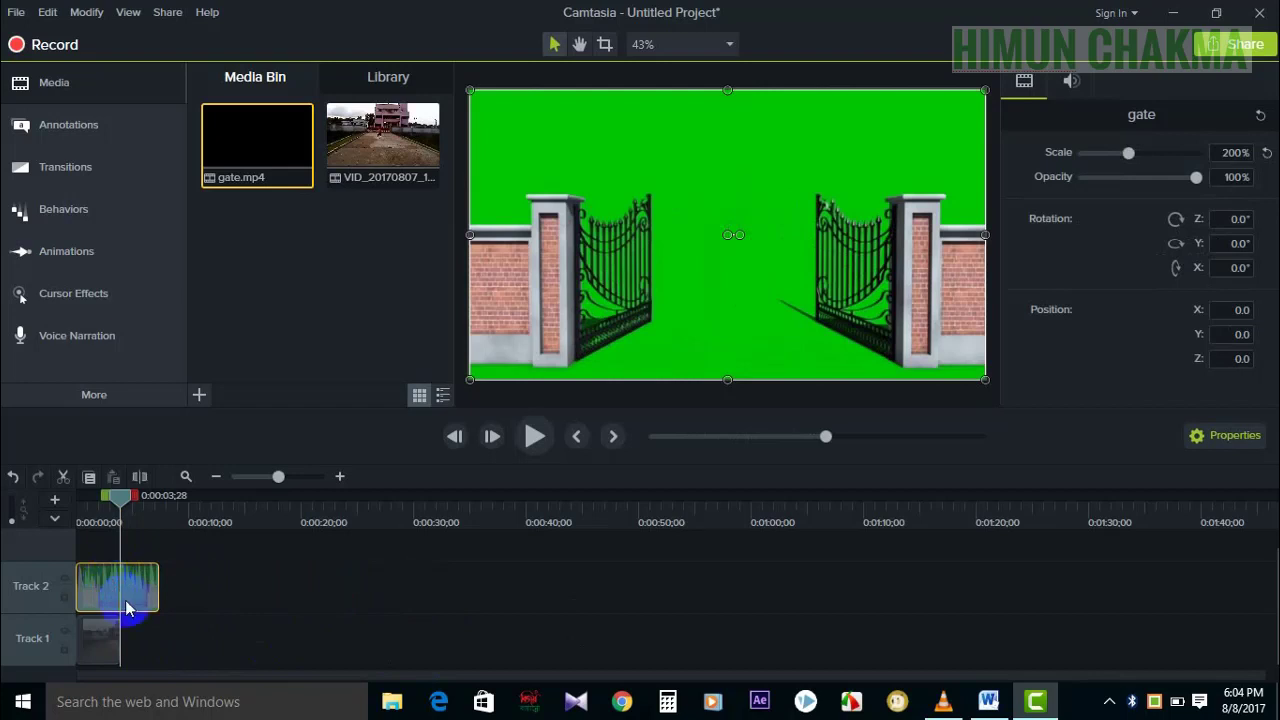
left_click(90, 642)
left_click(157, 594)
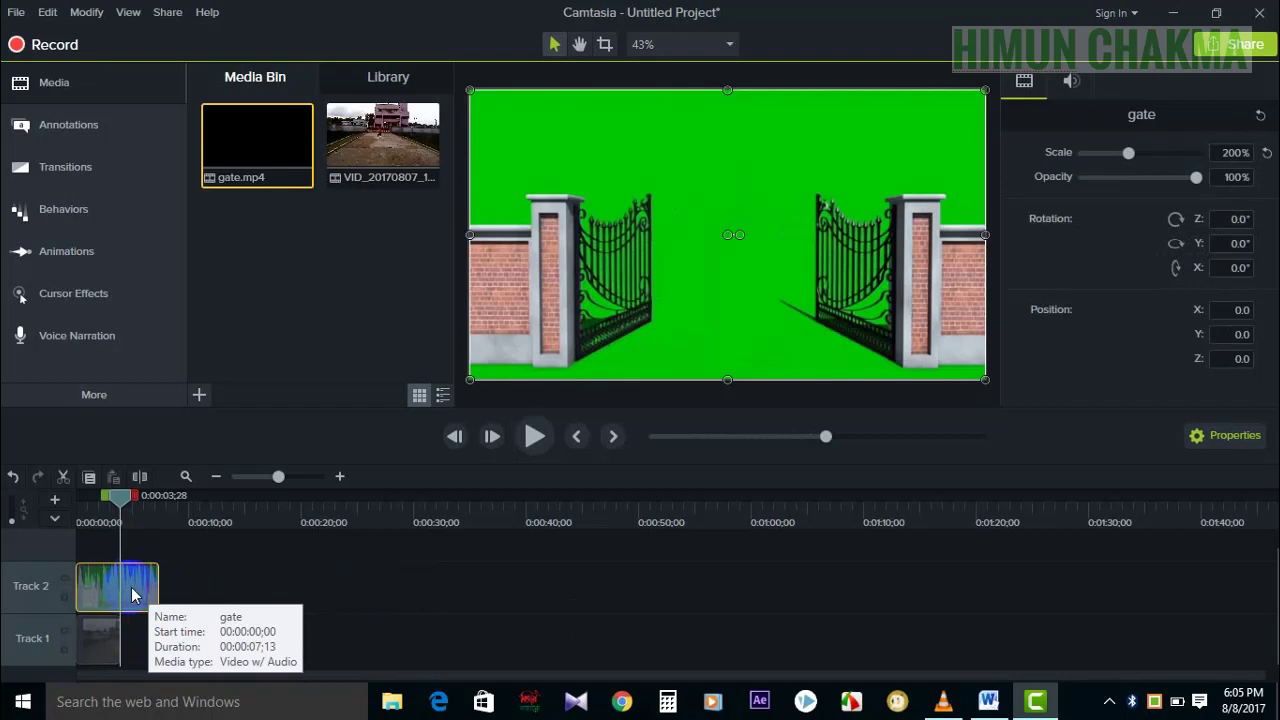
- Cut away the gate clip's footage before 0:00:01;21 and move the remaining part to the start of Track 2
mouse_move(116, 500)
left_mouse_down()
mouse_move(131, 503)
mouse_move(95, 508)
left_mouse_up()
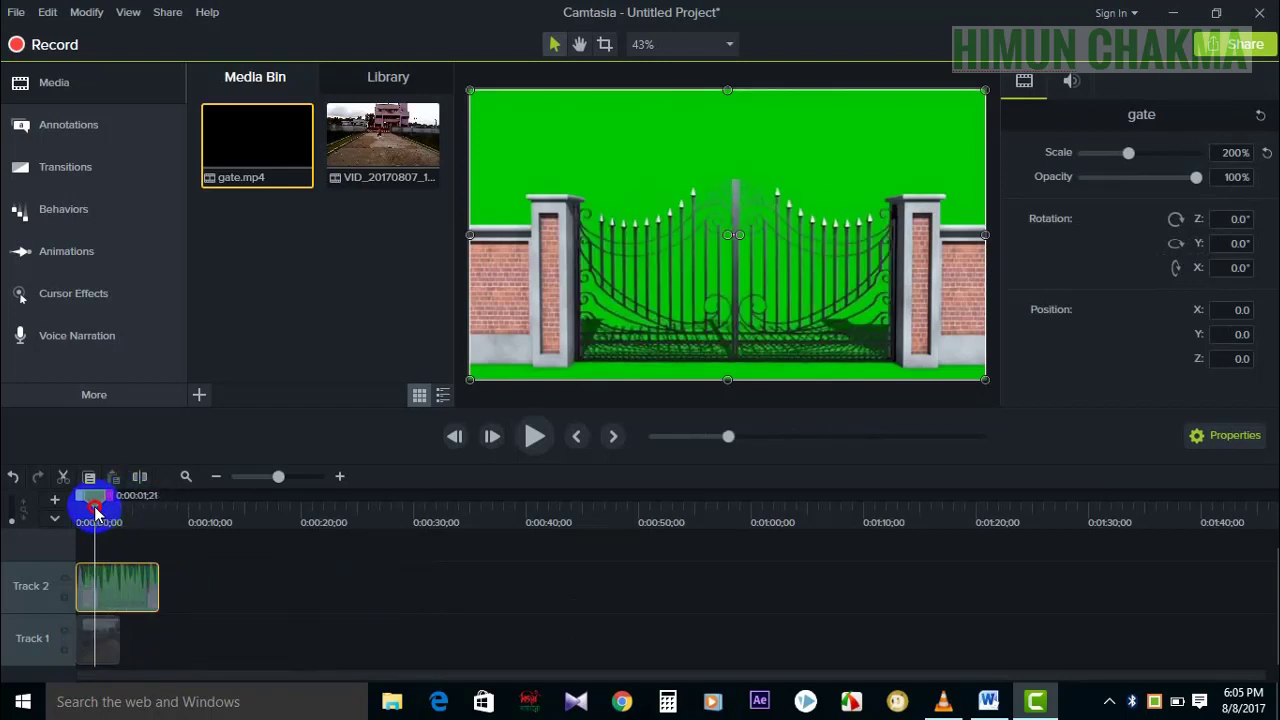
left_click(139, 475)
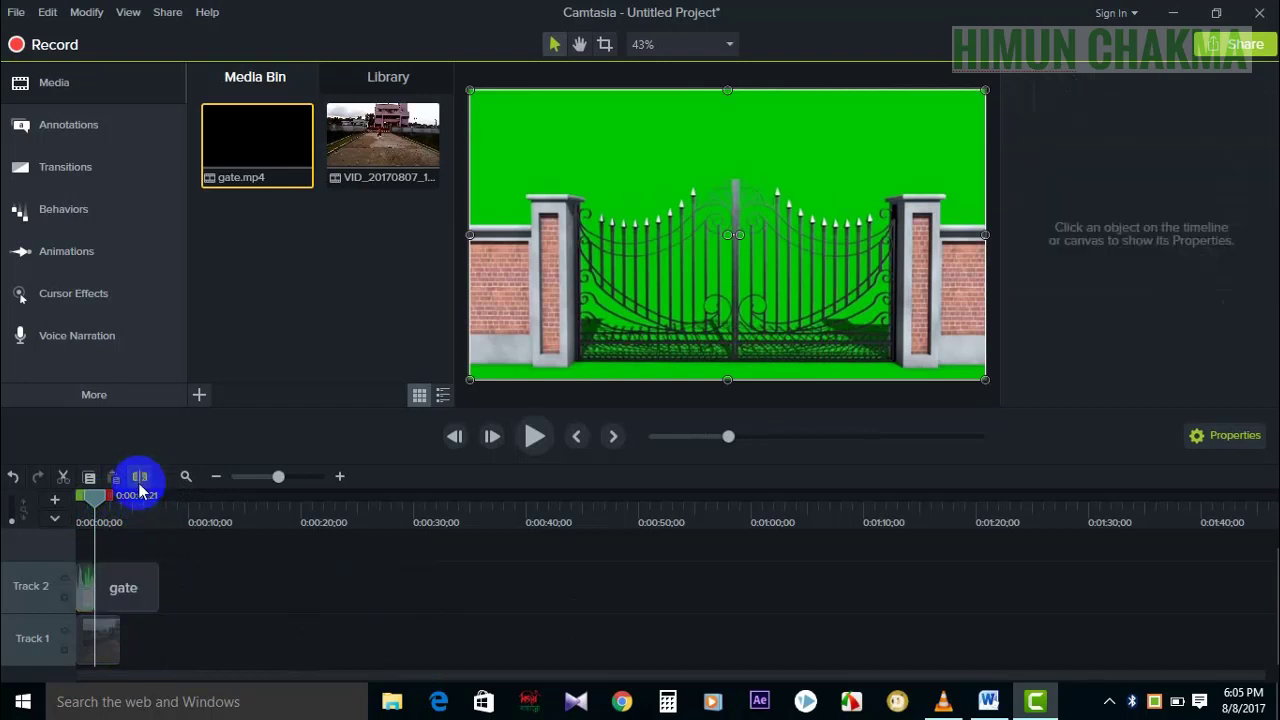
left_click(90, 600)
key("Delete")
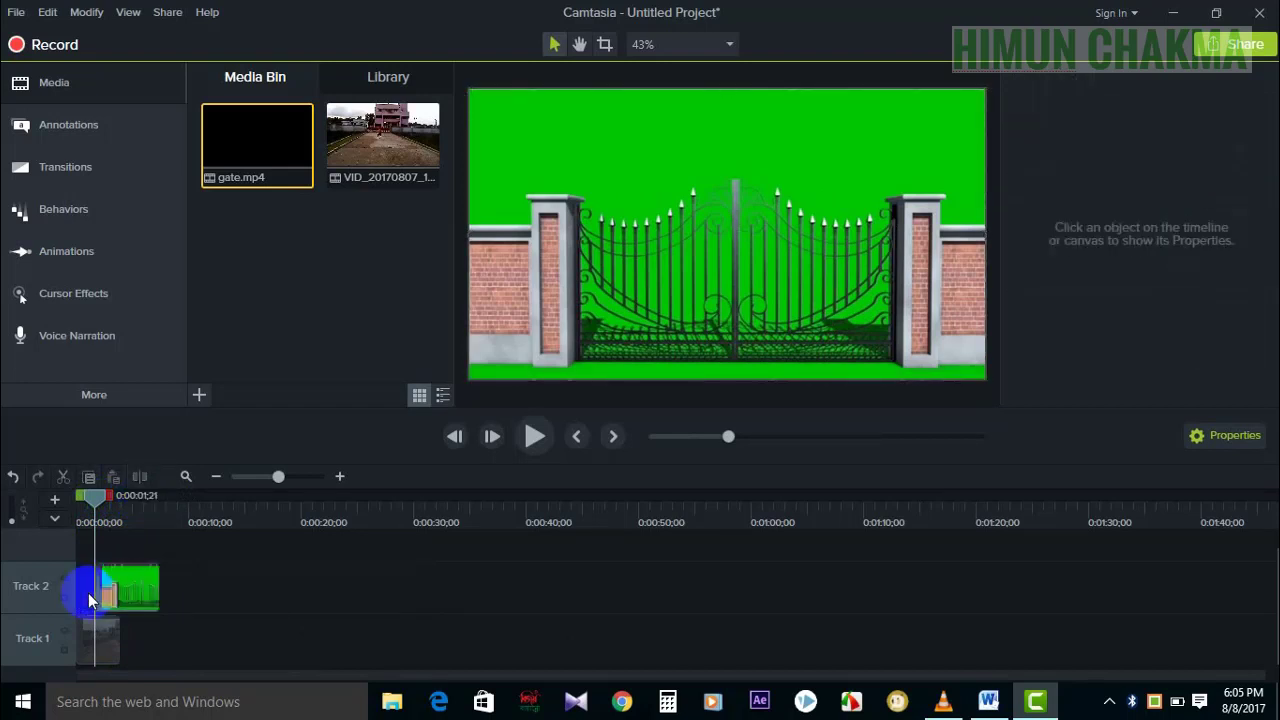
left_click_drag(98, 600, 103, 600)
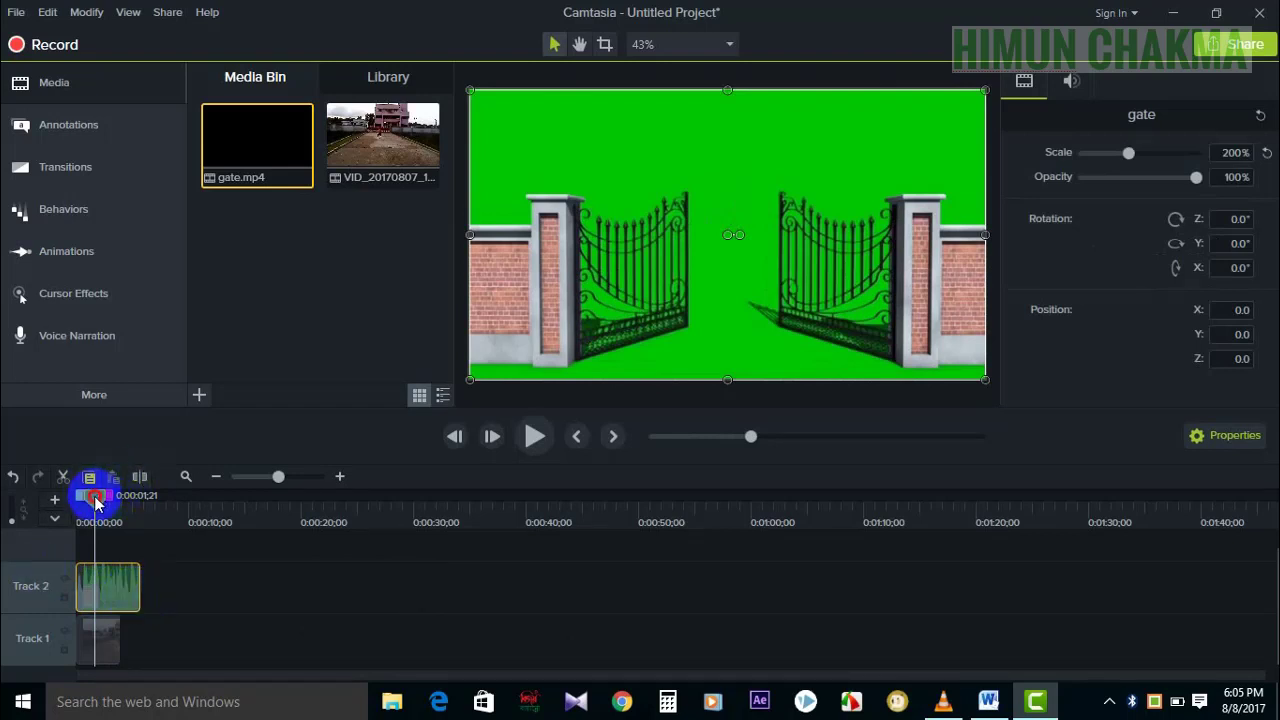
- Trim the end of the gate clip to 0:00:03;28 so it matches the end of the outdoor clip on Track 1
left_click_drag(95, 503, 120, 508)
mouse_move(289, 477)
left_mouse_down()
mouse_move(251, 478)
mouse_move(292, 477)
left_mouse_up()
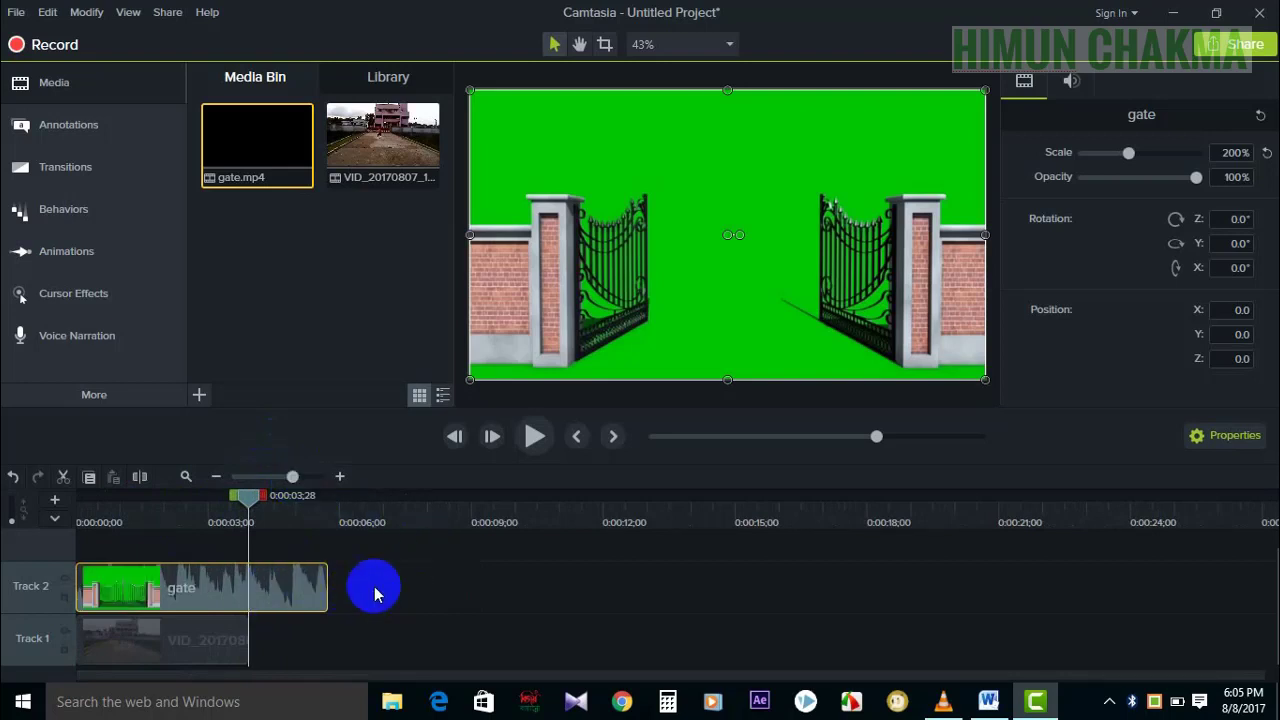
left_click(233, 643)
left_click_drag(233, 643, 160, 641)
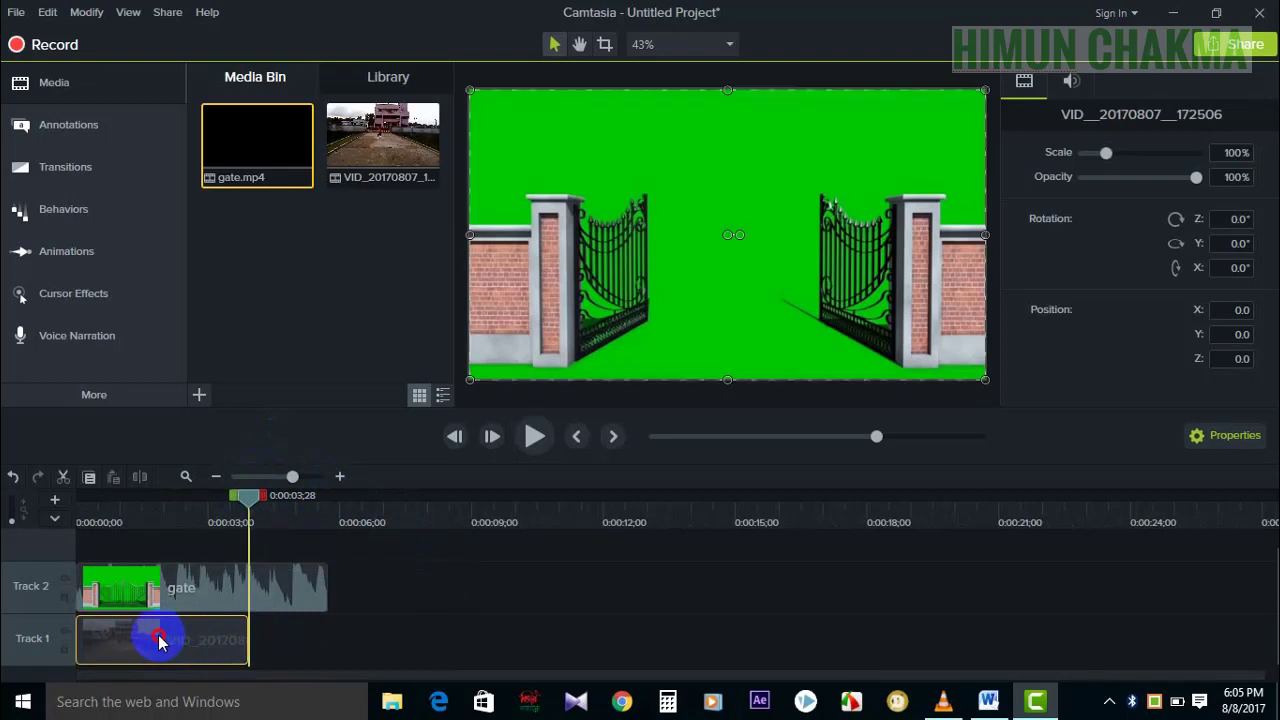
left_click(278, 604)
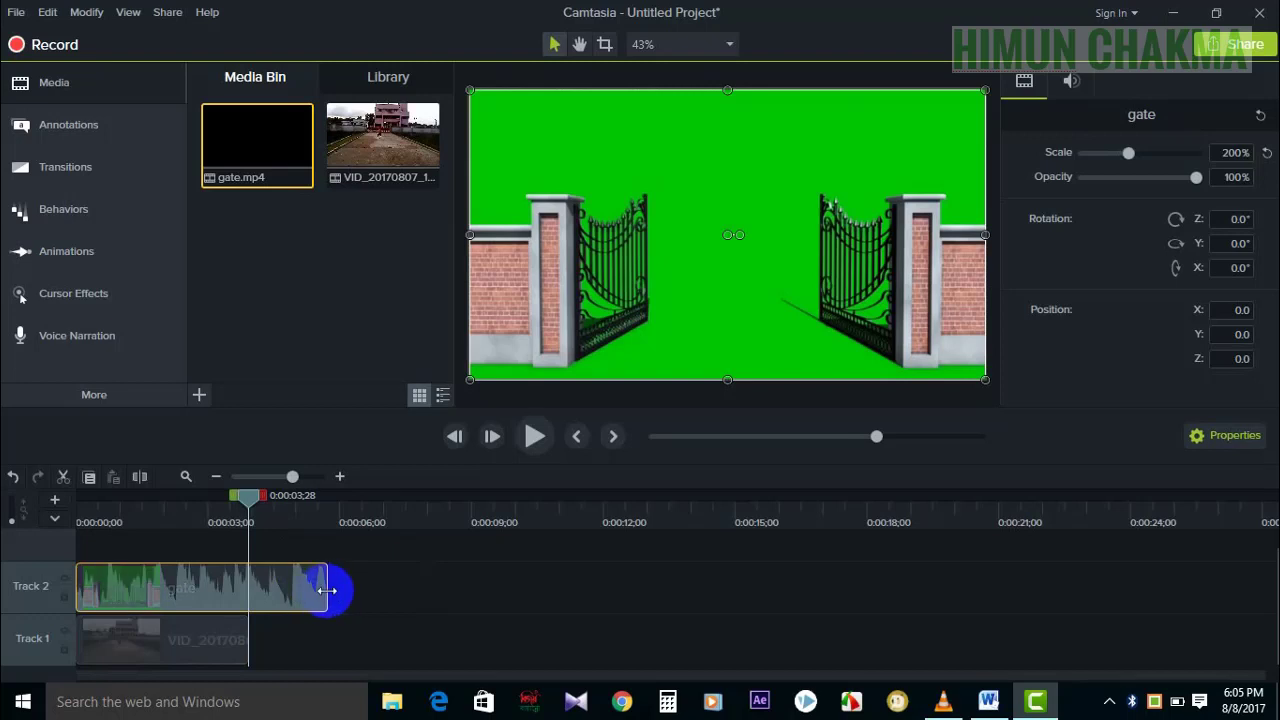
left_click_drag(327, 591, 252, 591)
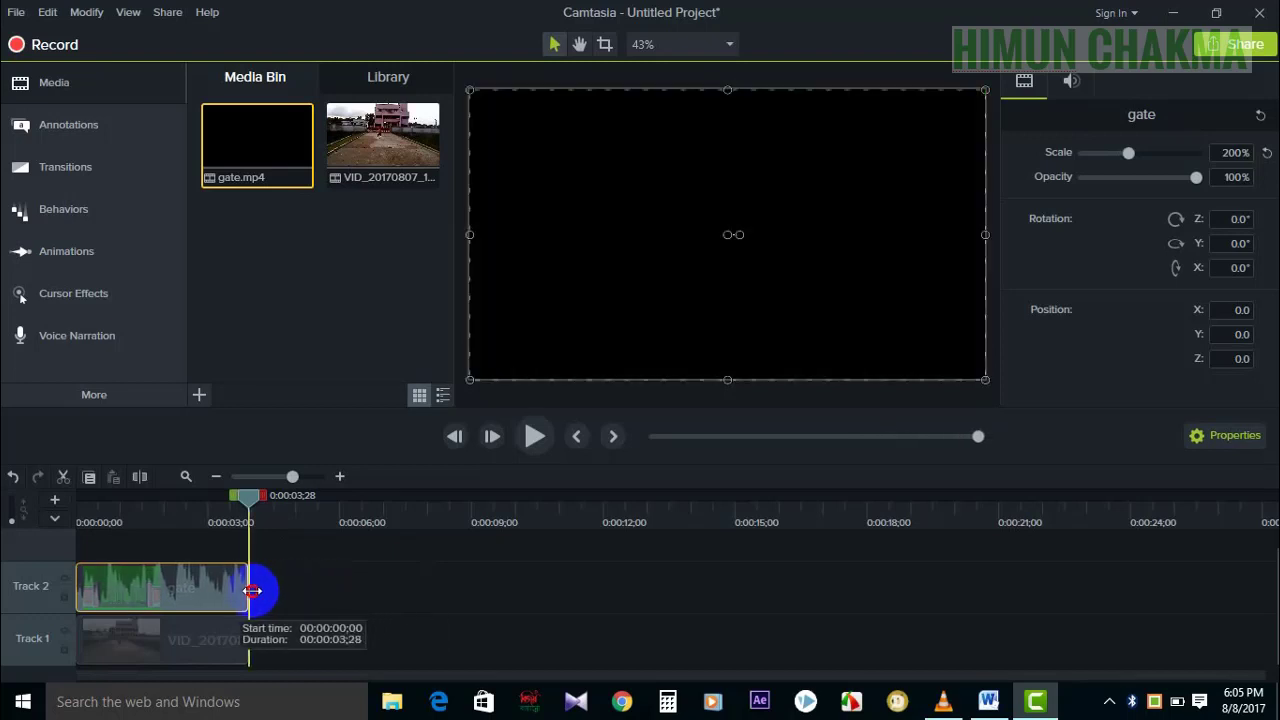
- Apply the Remove a Color effect to the gate clip with the playhead at 0:00:02;04, where the gate stands open
left_click(241, 506)
left_click_drag(241, 506, 168, 568)
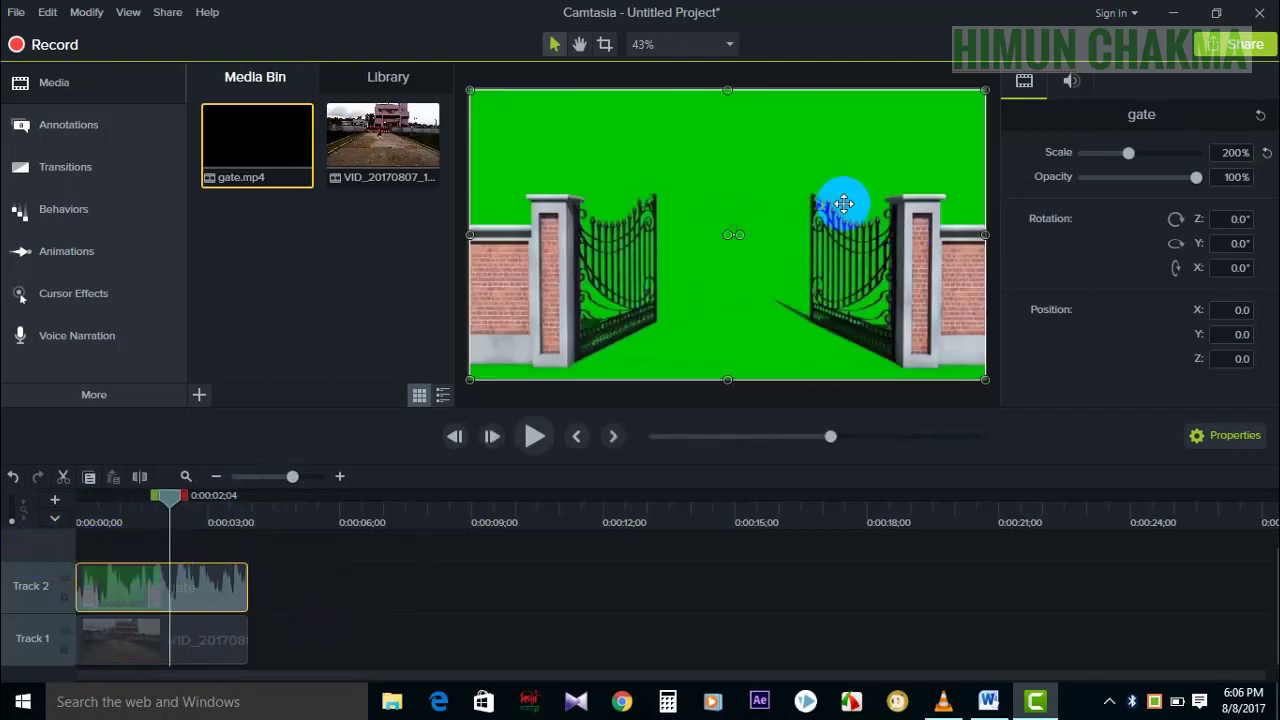
left_click(560, 622)
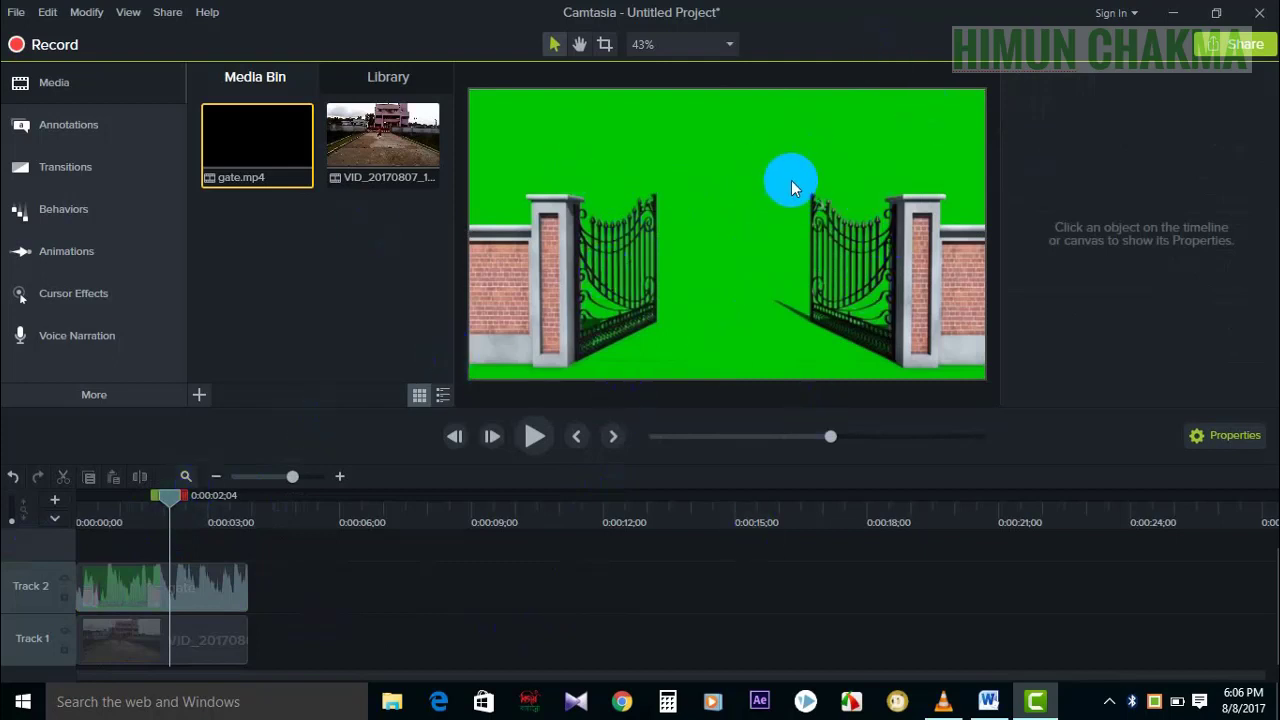
right_click(830, 220)
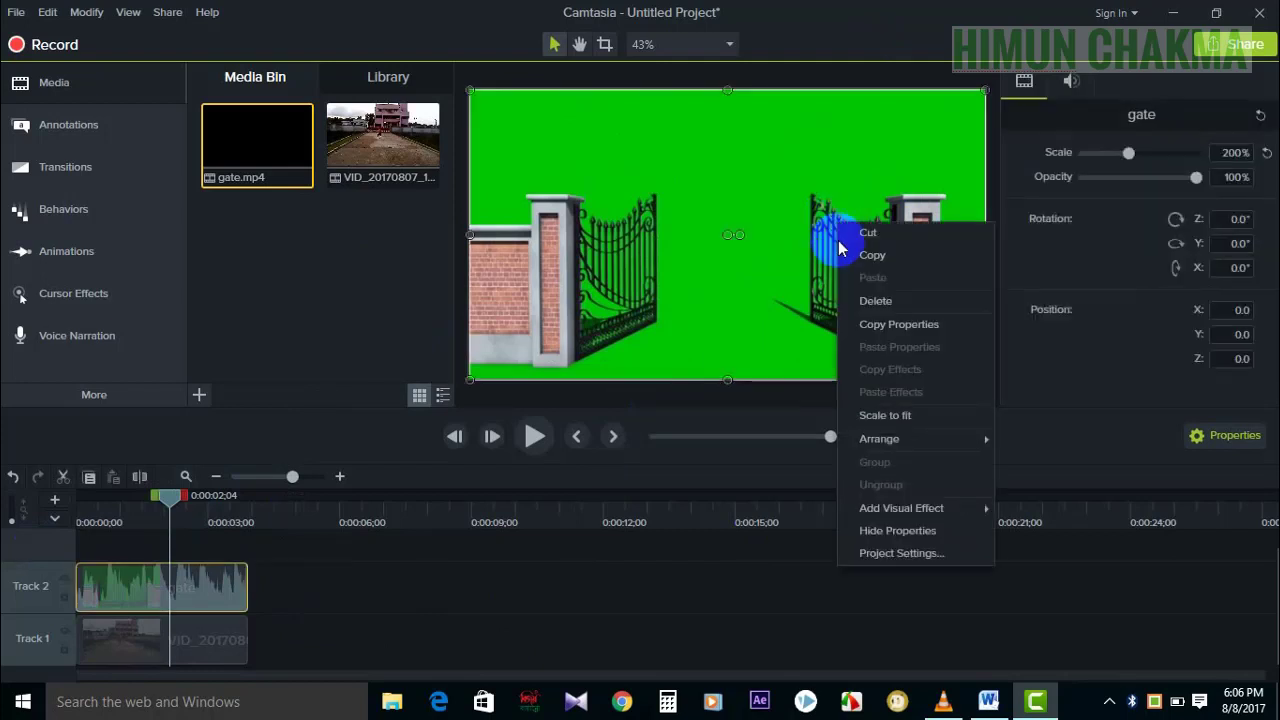
mouse_move(900, 512)
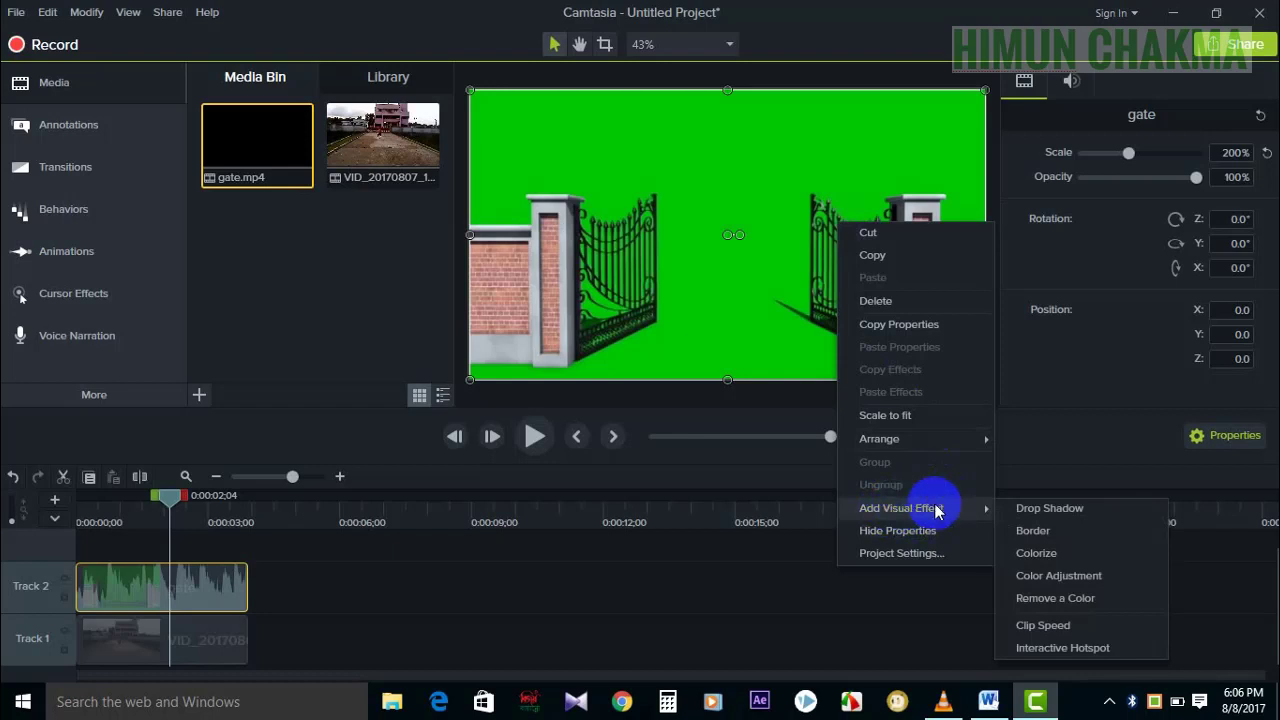
left_click(1085, 603)
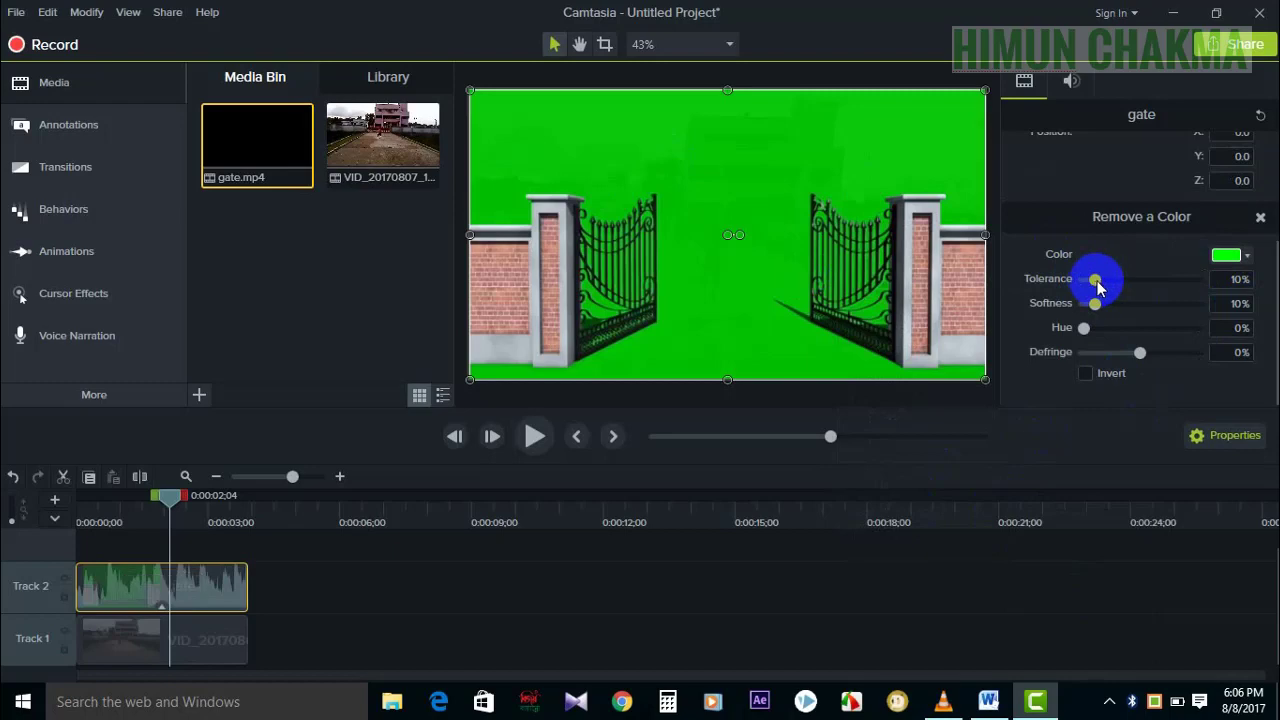
- Set the gate clip's colour removal to 53% tolerance, 27% softness and 6% hue, and lower the clip to Y -27.9
left_click_drag(1094, 278, 1124, 289)
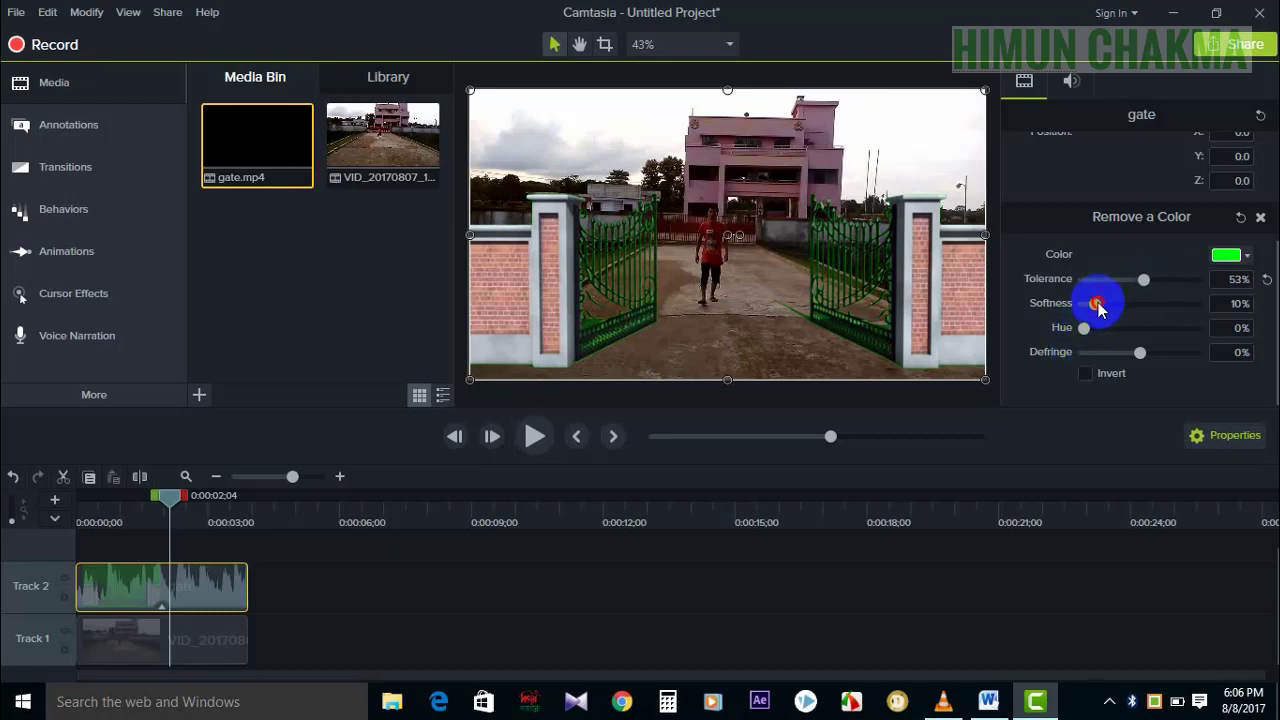
left_click_drag(1095, 303, 1111, 310)
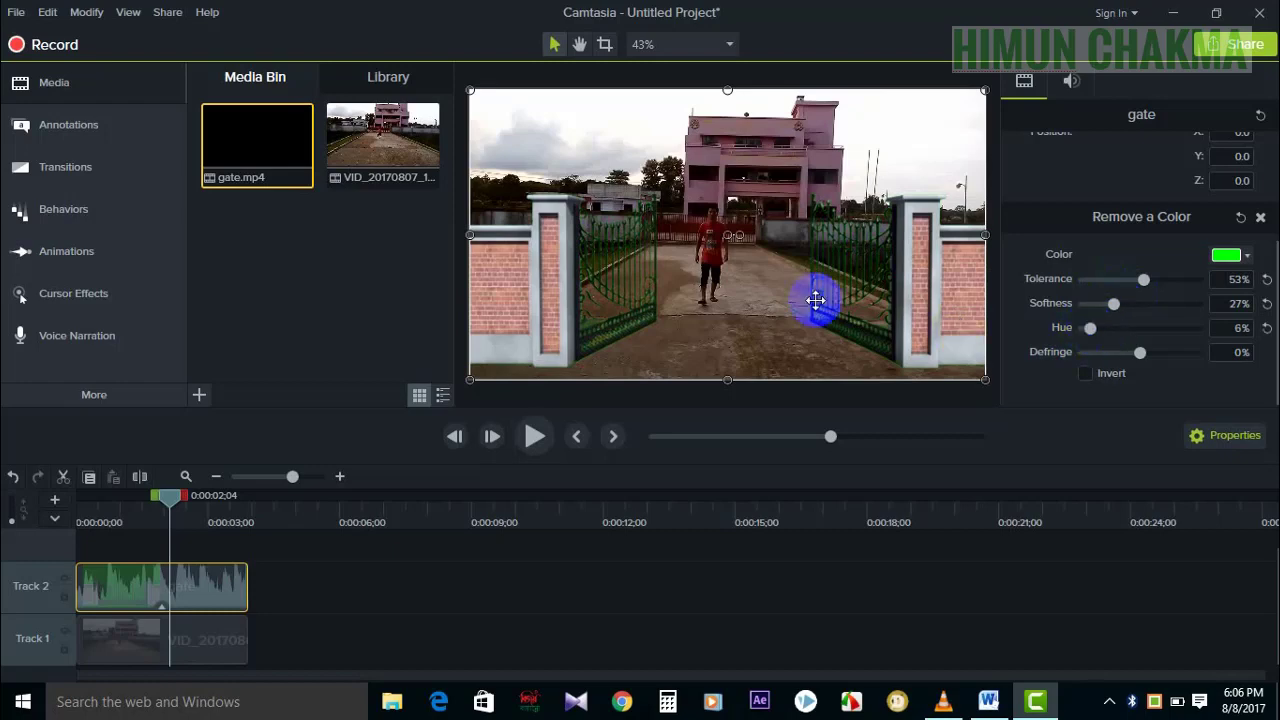
left_click_drag(771, 293, 771, 296)
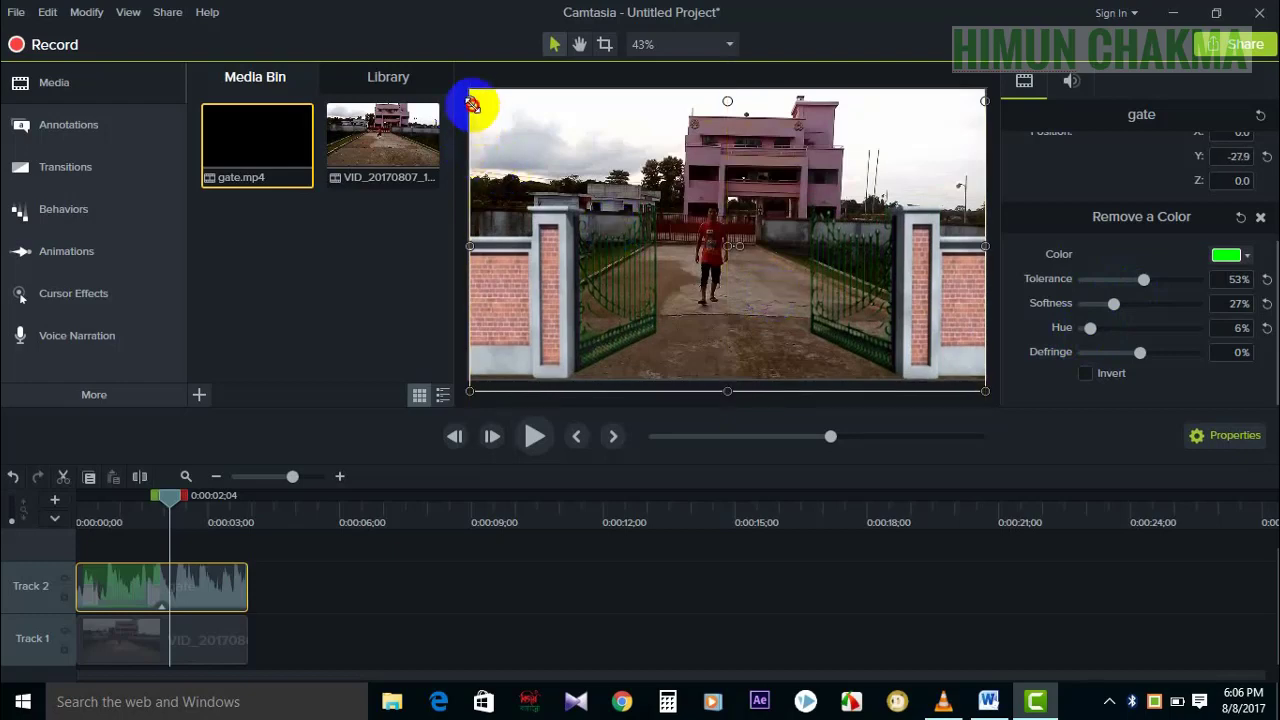
left_click_drag(479, 118, 477, 120)
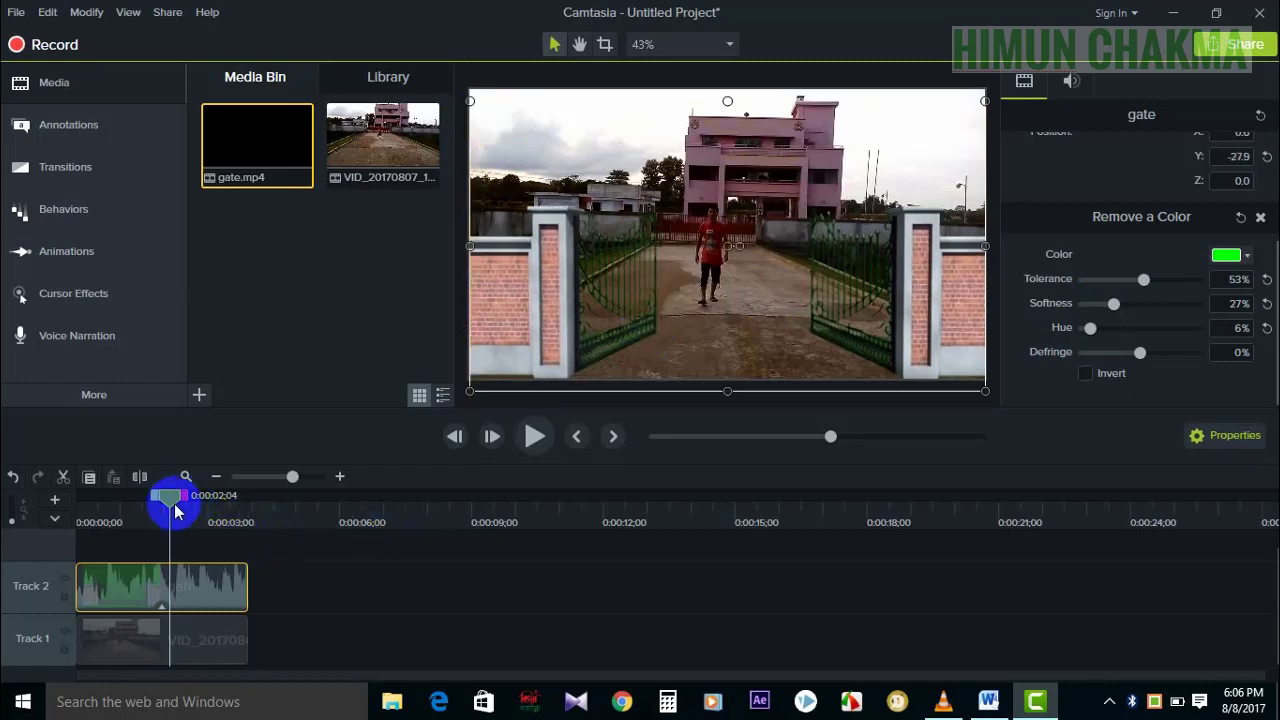
- Play the composite from the beginning to check the gate opening over the outdoor footage
left_click_drag(171, 500, 68, 512)
left_click(457, 623)
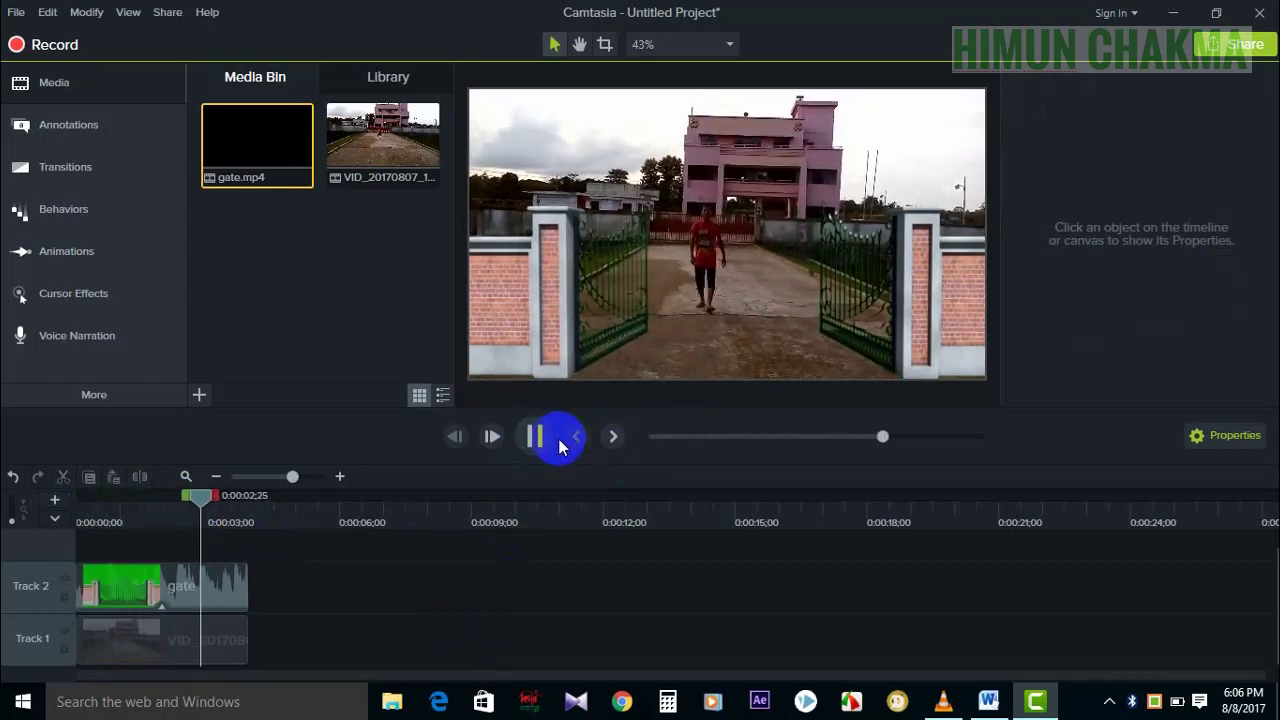
left_click(533, 435)
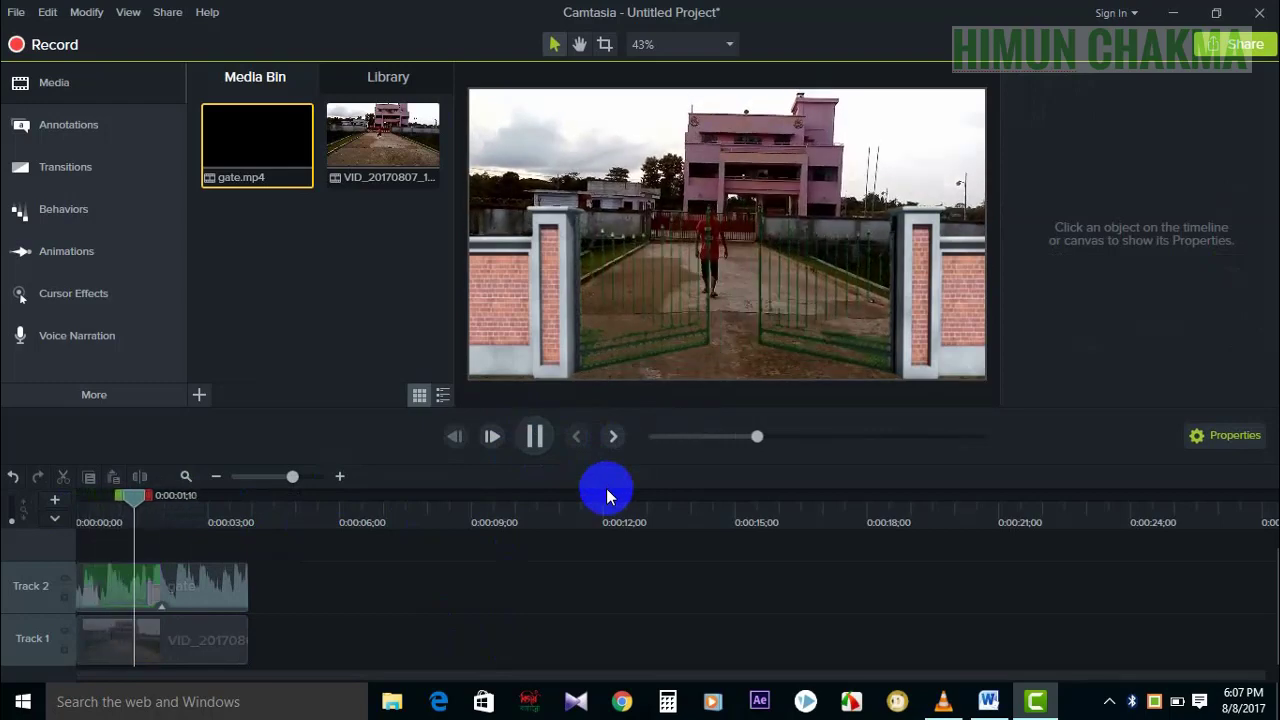
left_click(538, 442)
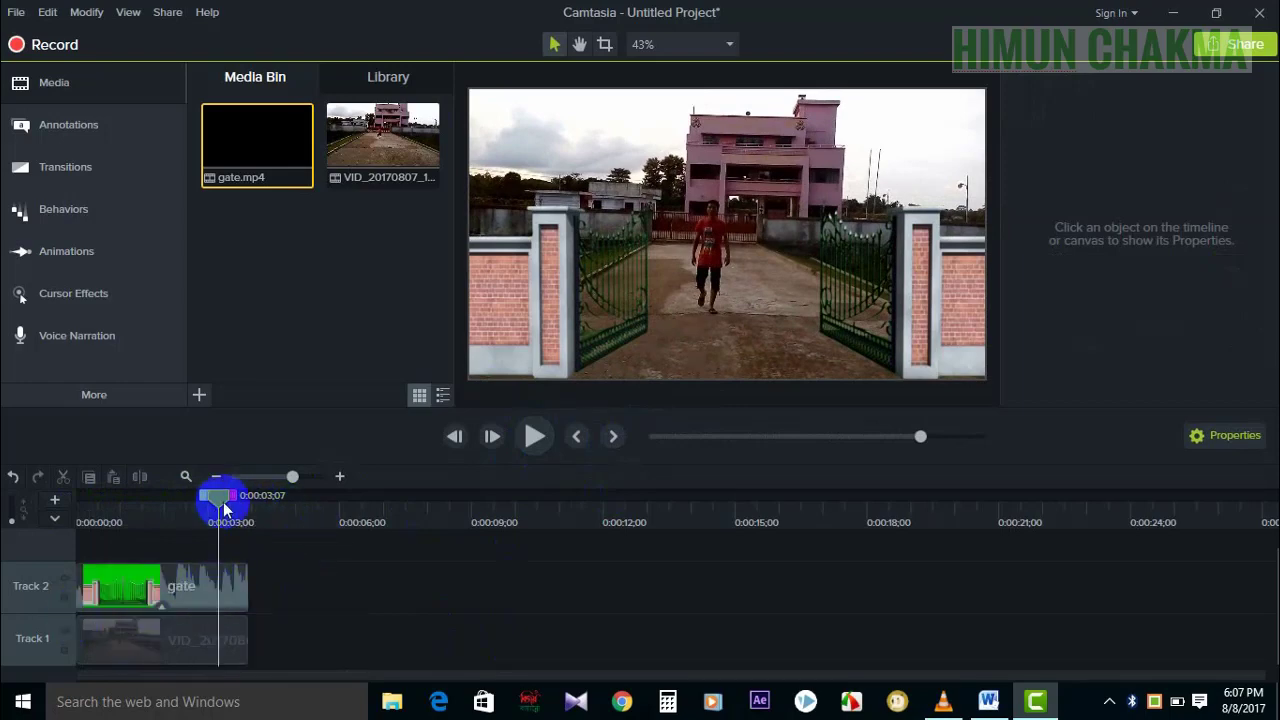
left_click_drag(224, 508, 175, 548)
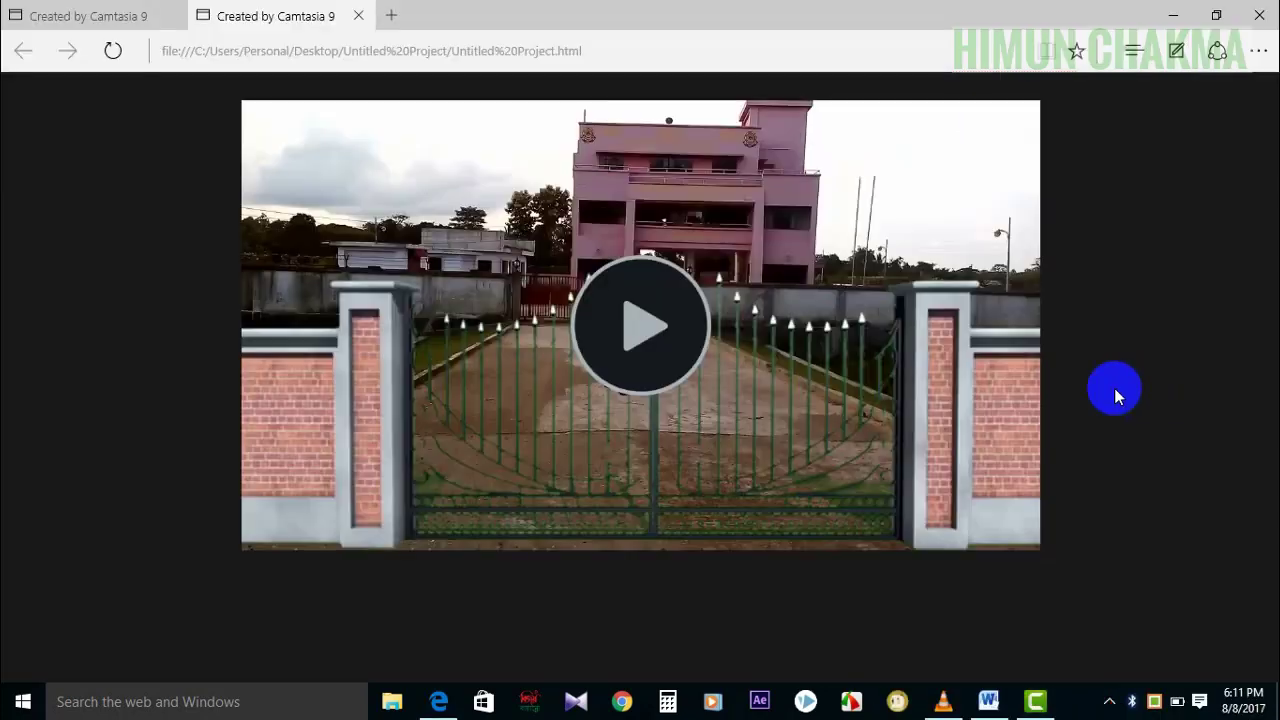
- Play the exported gate video in the browser twice to review the finished effect
left_click(652, 345)
left_click(1015, 537)
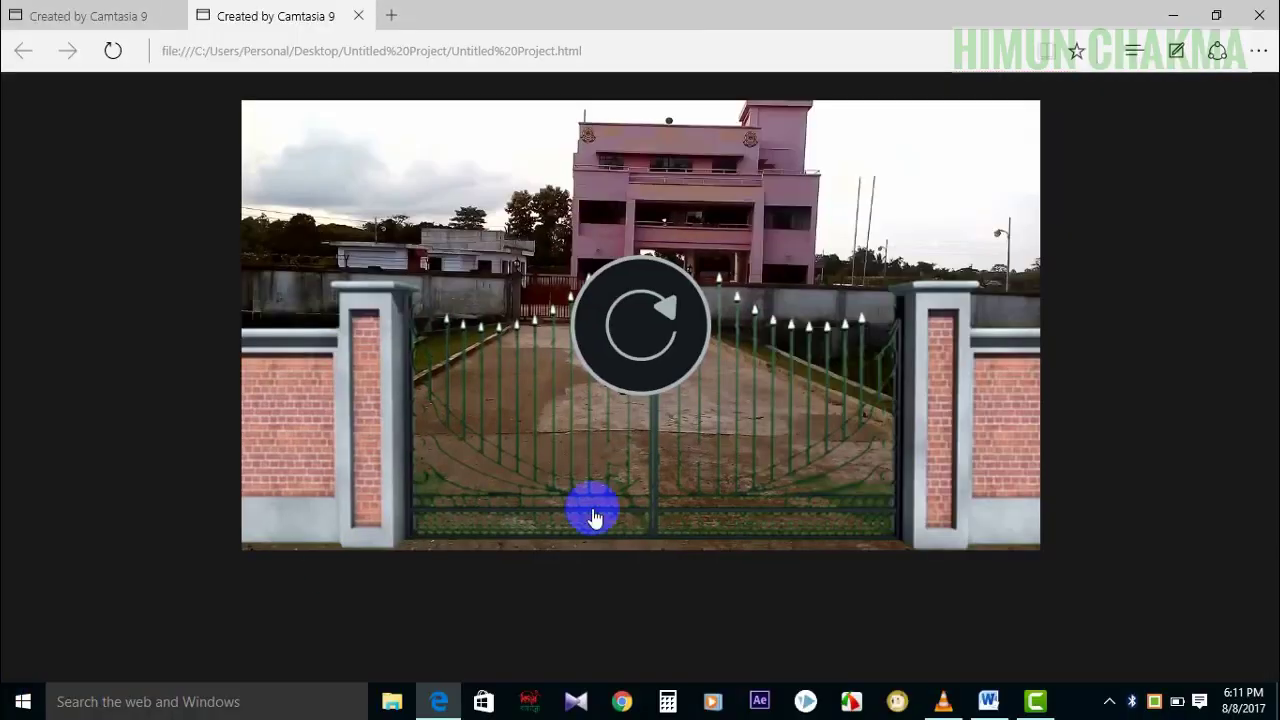
left_click(634, 366)
left_click(1014, 529)
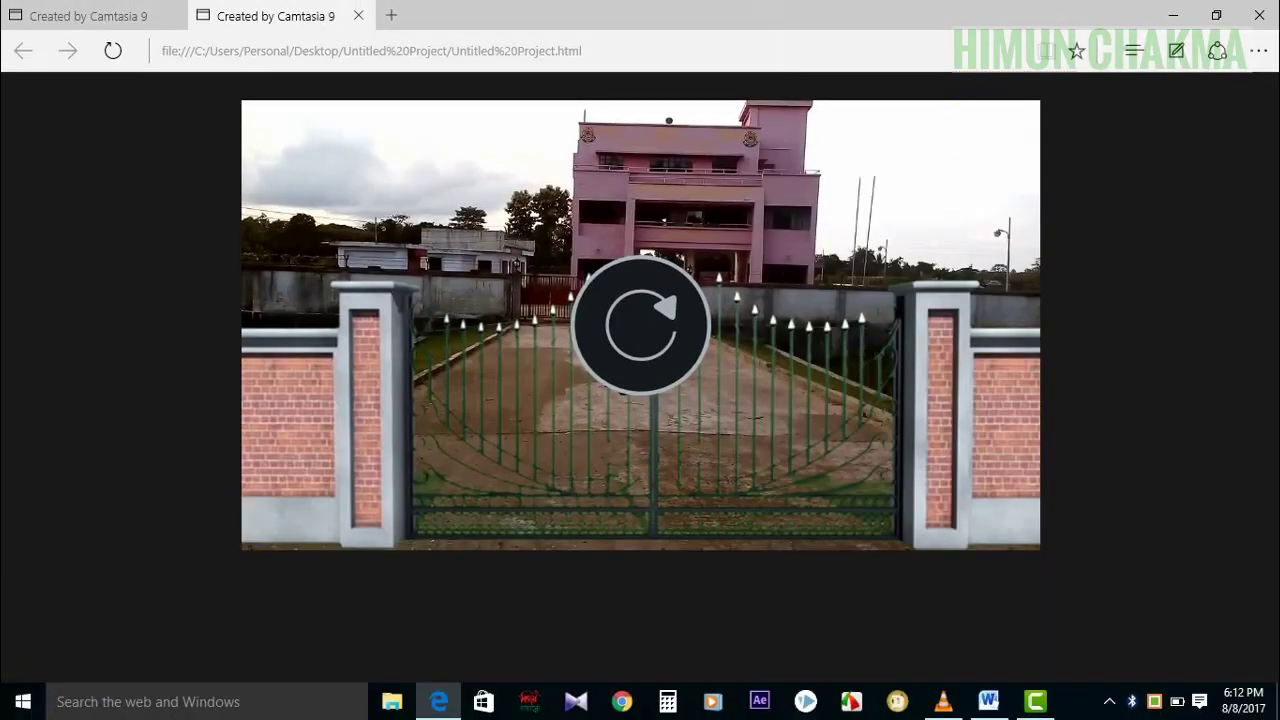
- Close the browser with all its tabs and minimize Camtasia to reveal the desktop
left_click(1259, 15)
left_click(628, 388)
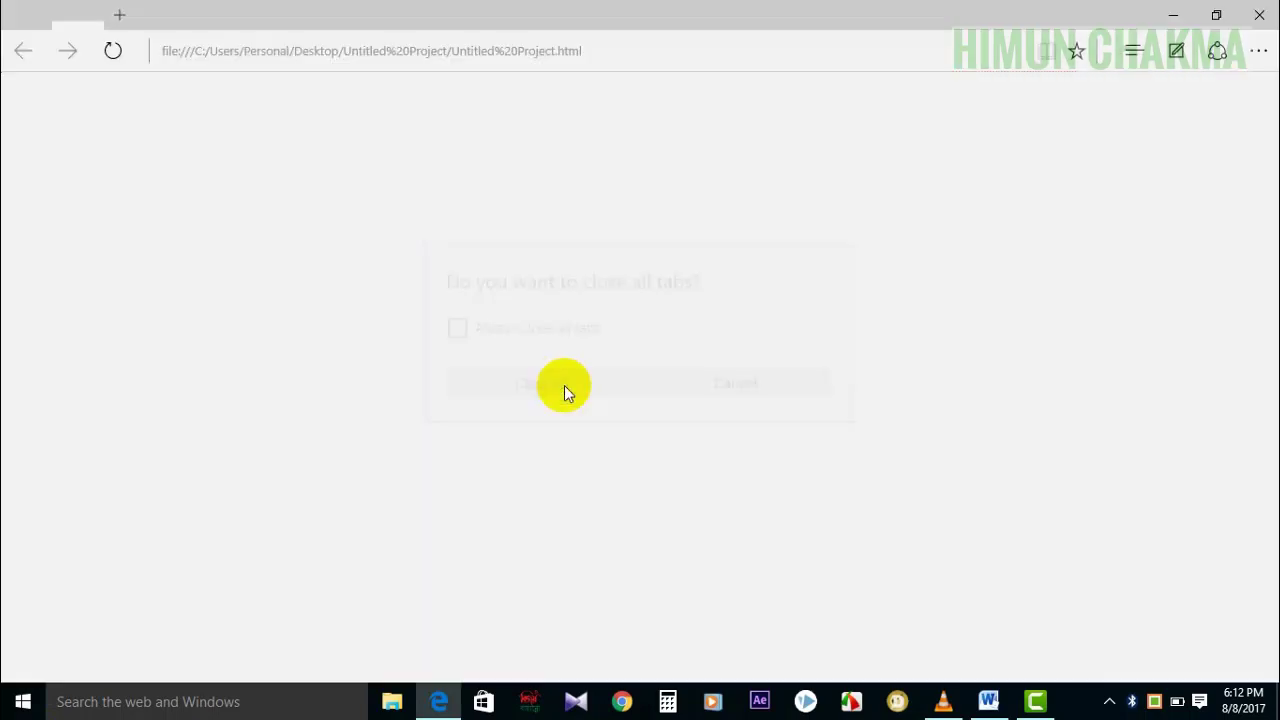
left_click(889, 67)
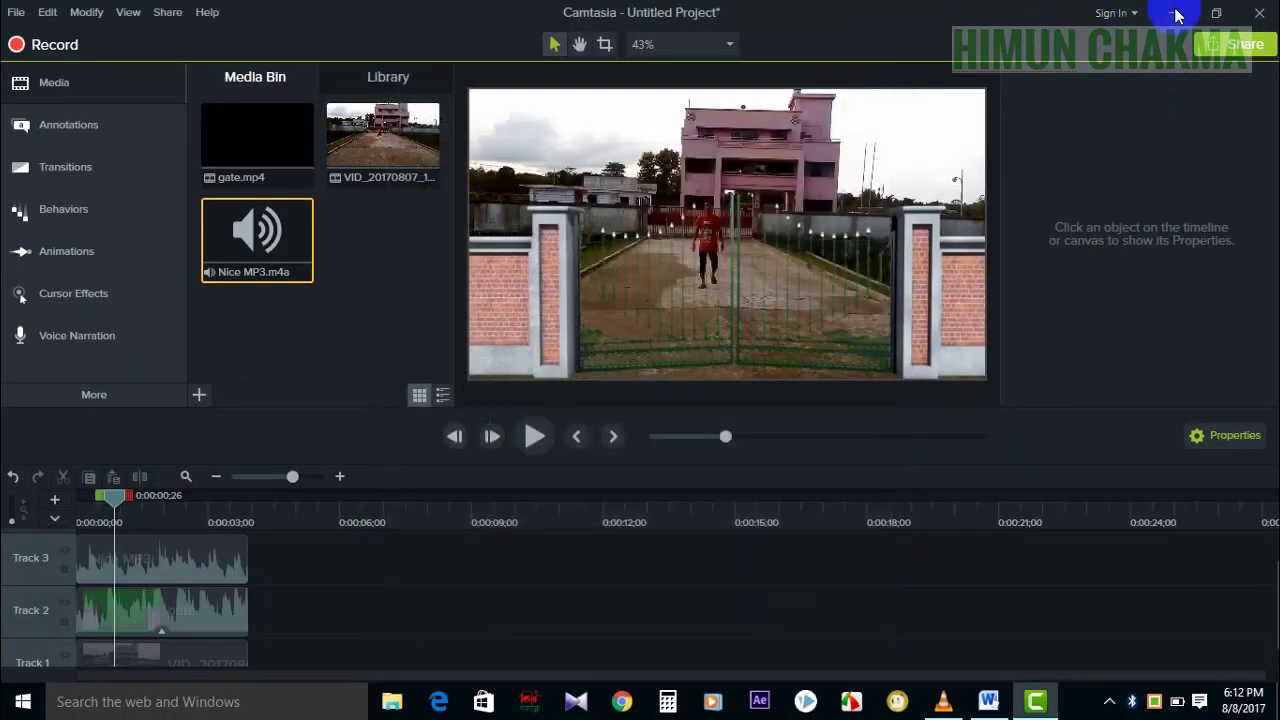
left_click(1174, 13)
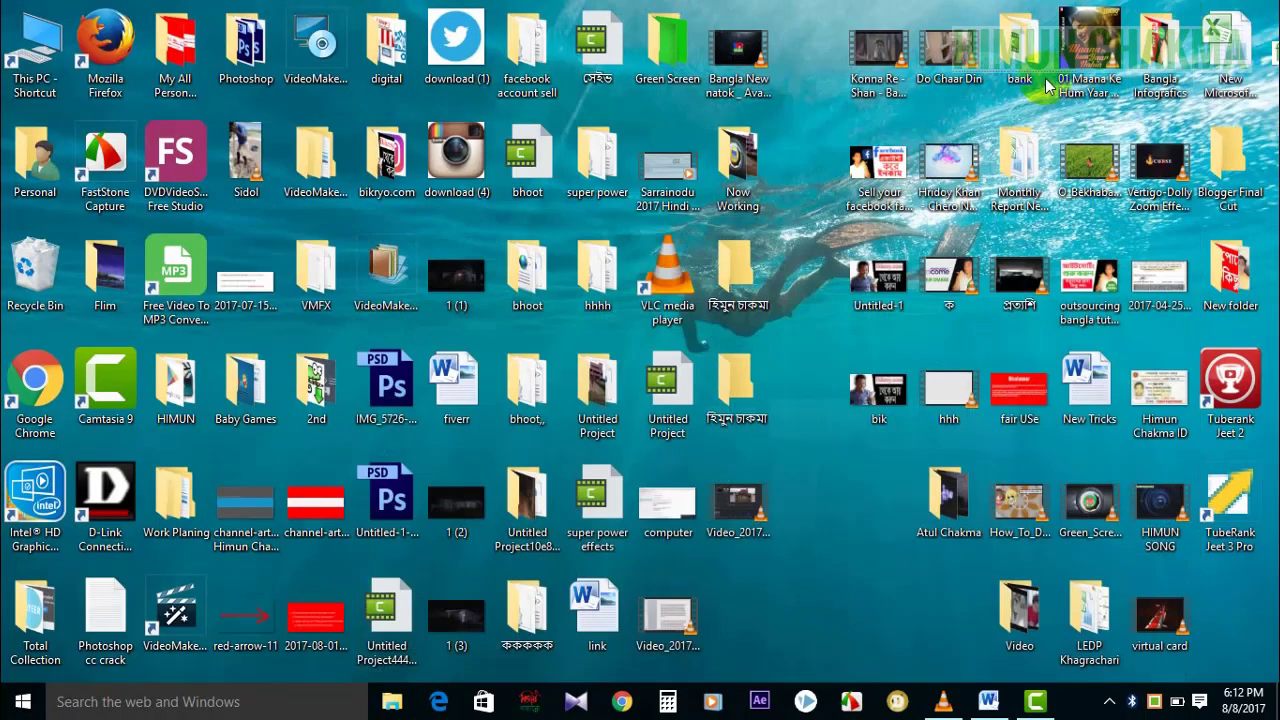
right_click(808, 340)
left_click(905, 398)
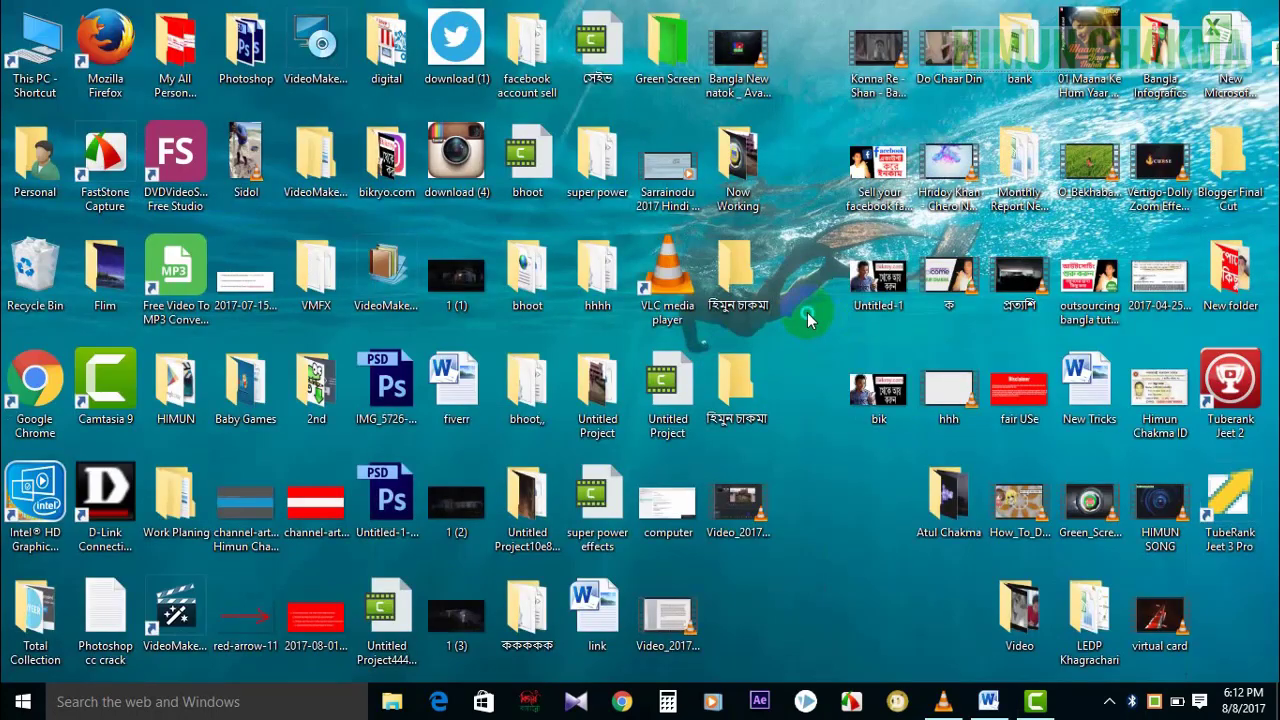
right_click(807, 312)
left_click(886, 366)
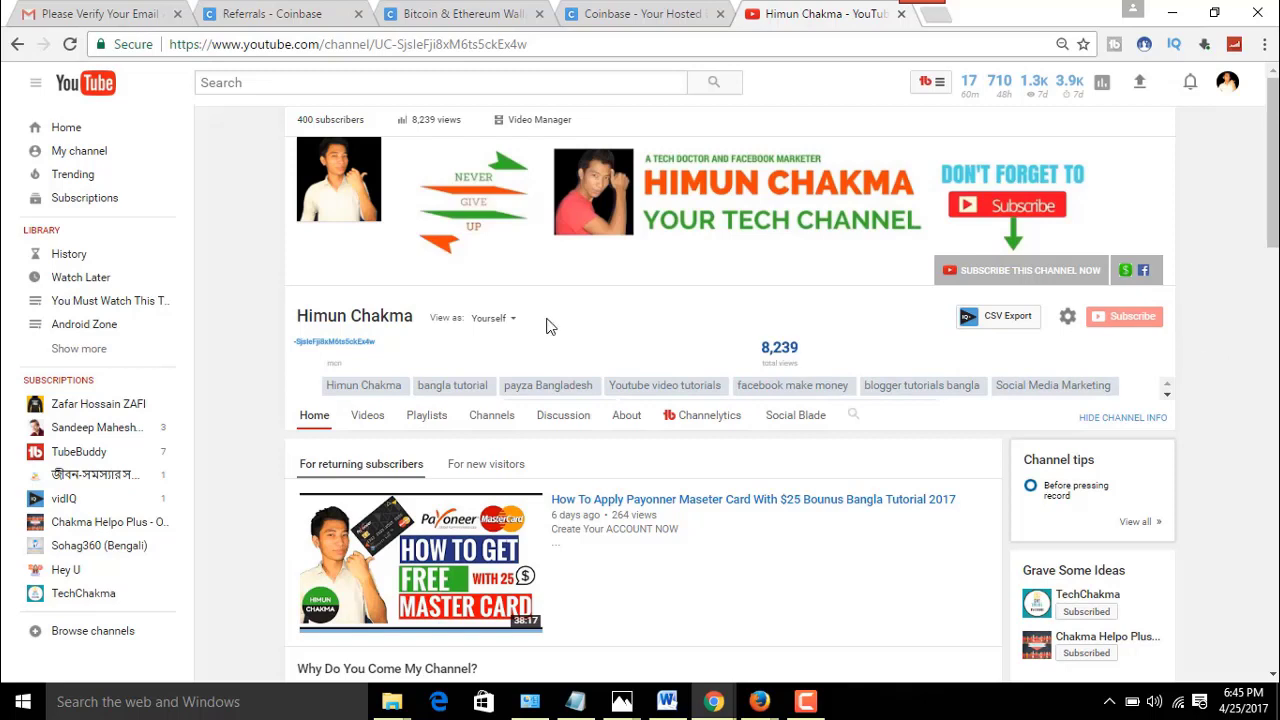
- Search YouTube for the creator's channel by name and open that channel from the results
left_click(310, 86)
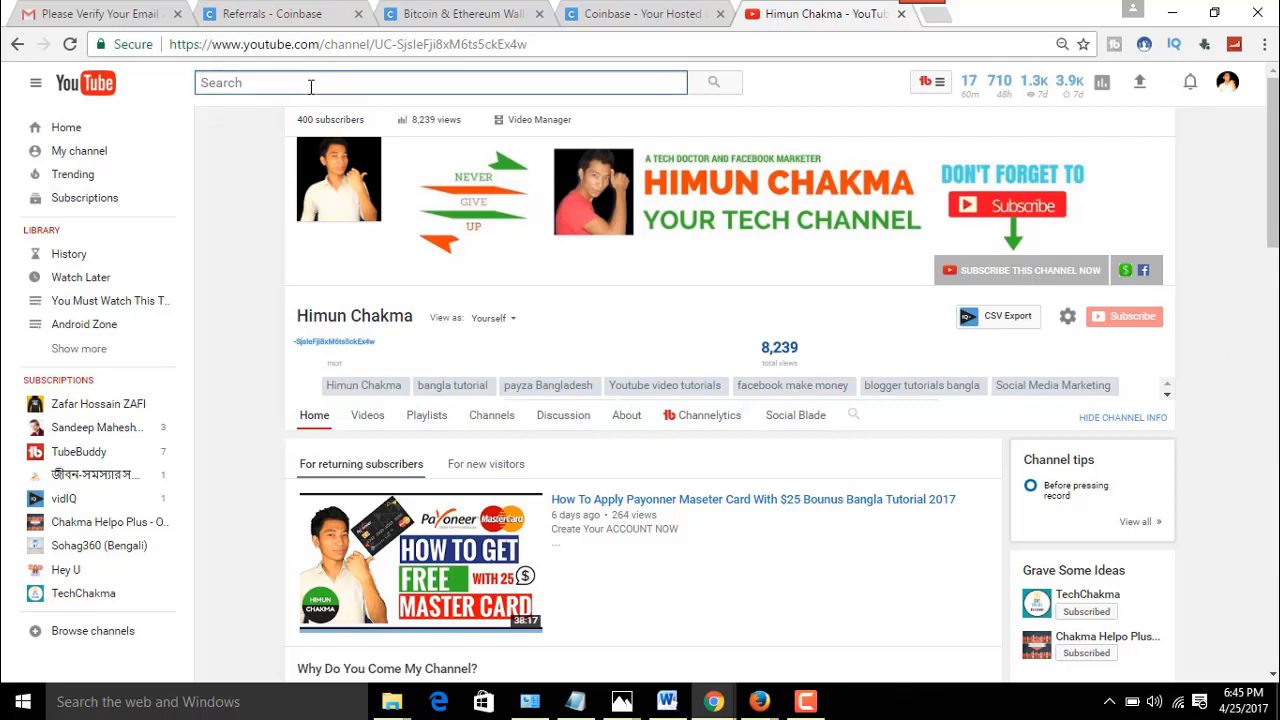
left_click(310, 86)
left_click(310, 86)
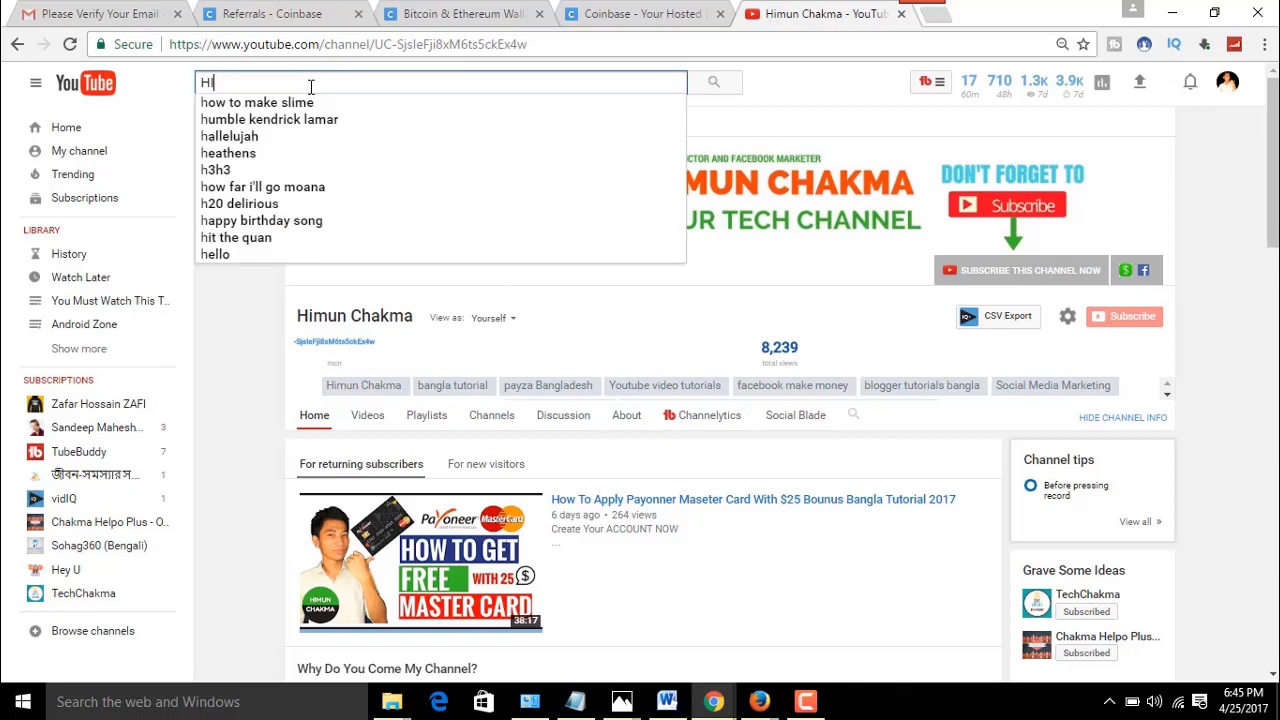
type("HIMUN CHA")
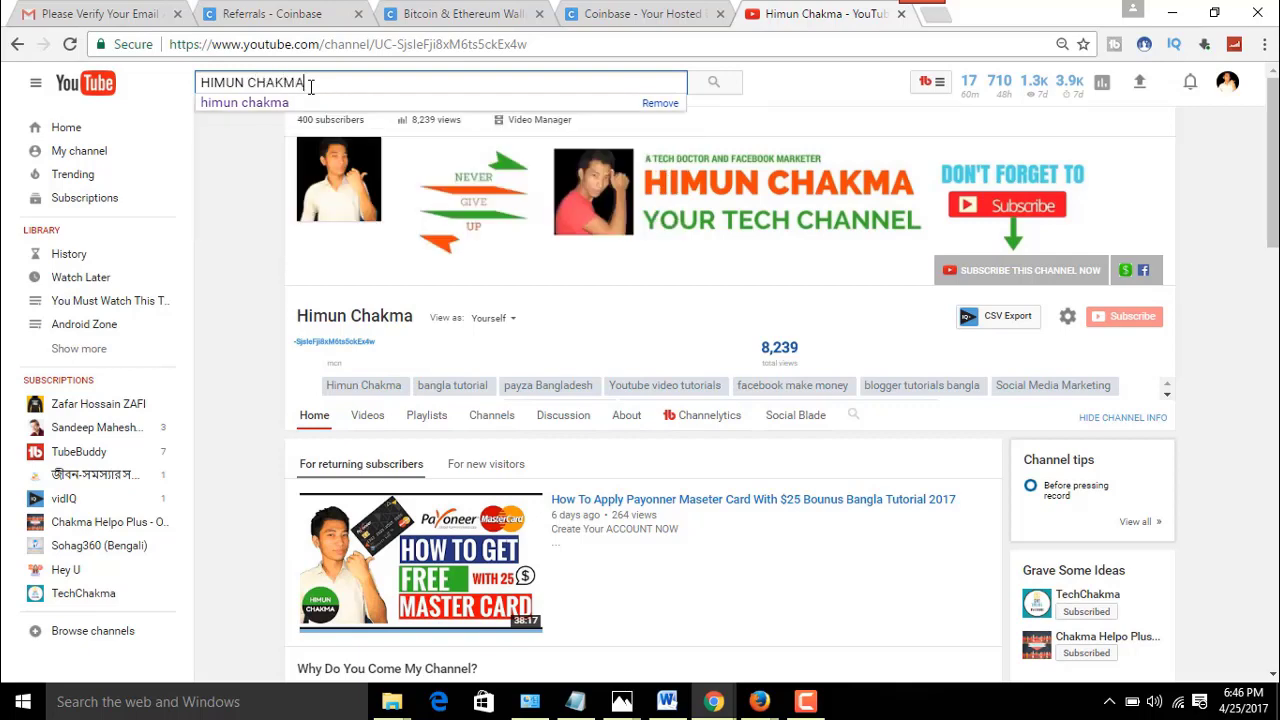
type("KMA")
key("Return")
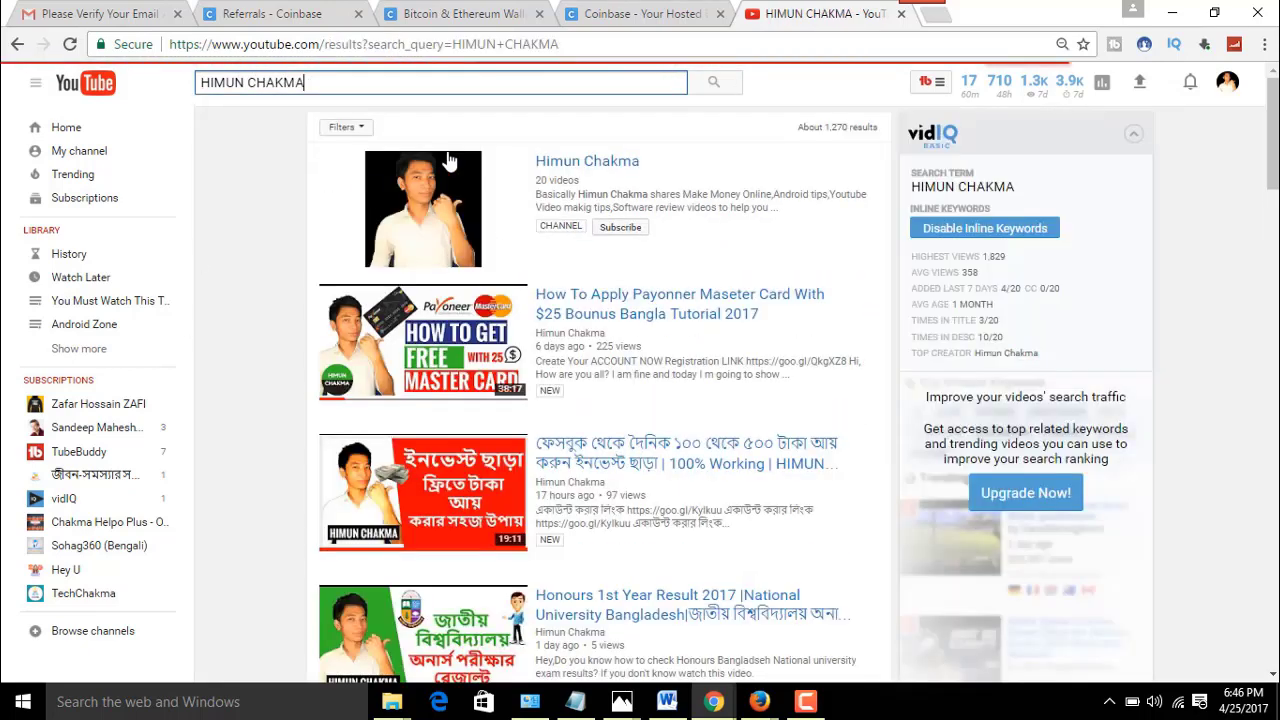
left_click(592, 163)
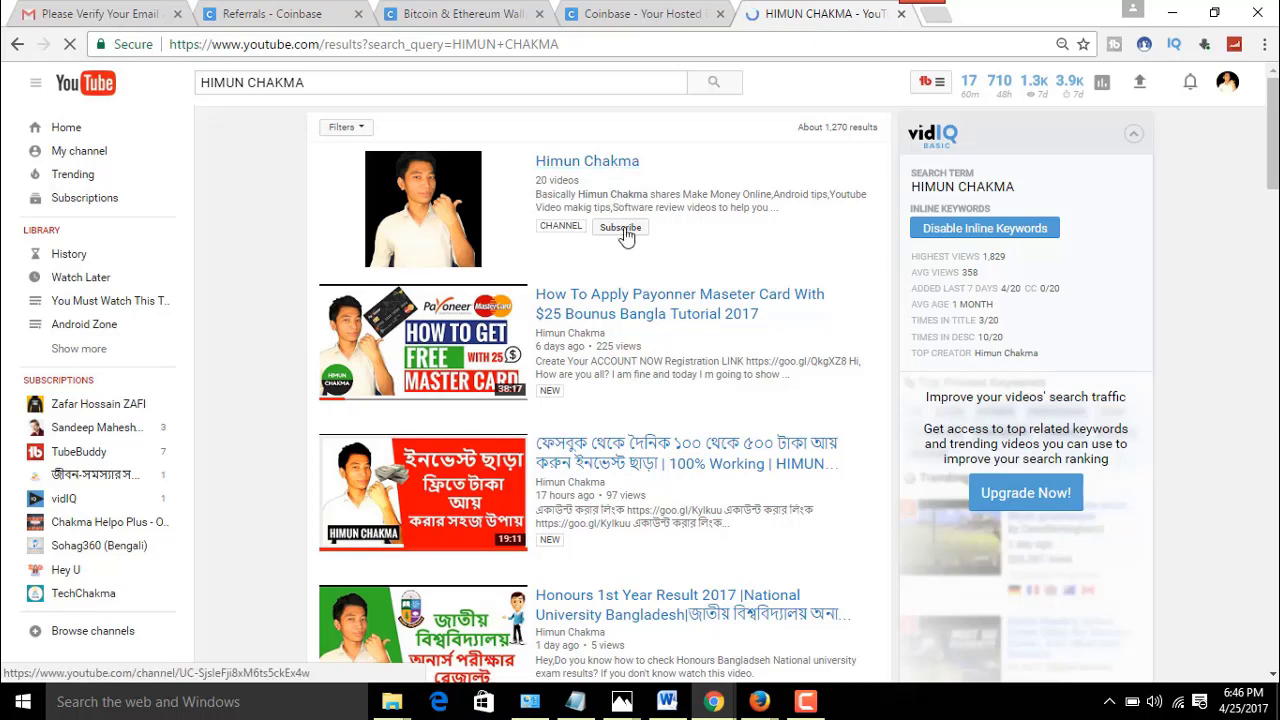